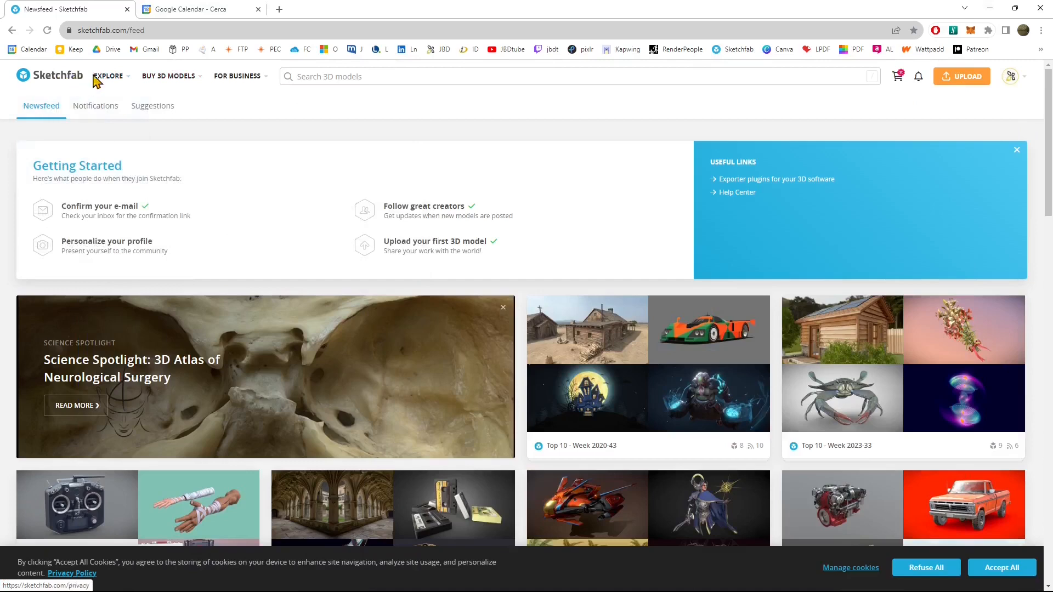
# Step: Open the full model catalogue and filter the downloadable models to the CC BY and CC0 licenses
pyautogui.moveTo(108, 76)
pyautogui.click(66, 149)
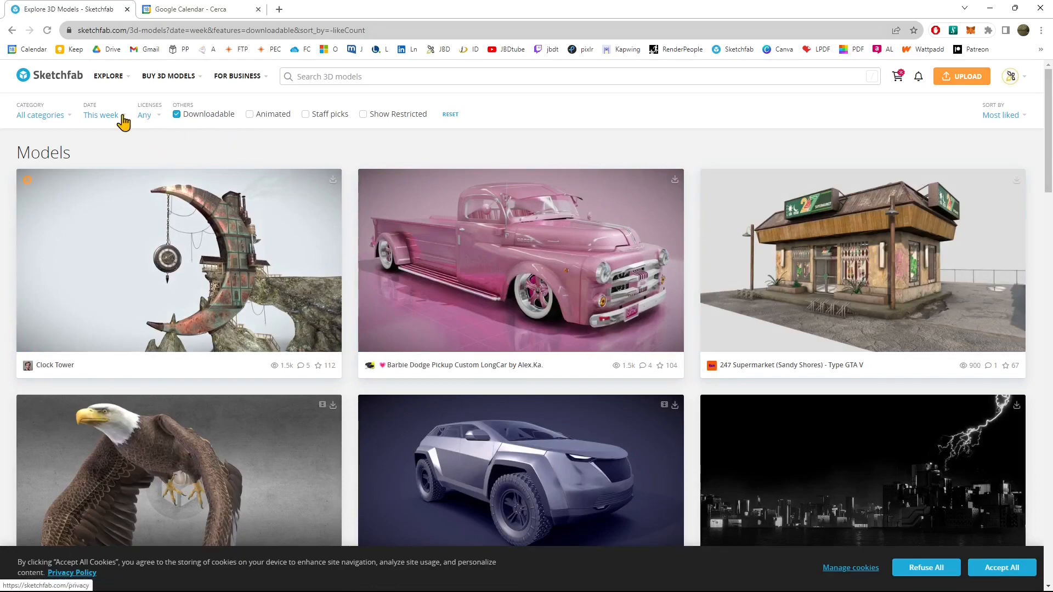
pyautogui.click(145, 117)
pyautogui.click(151, 139)
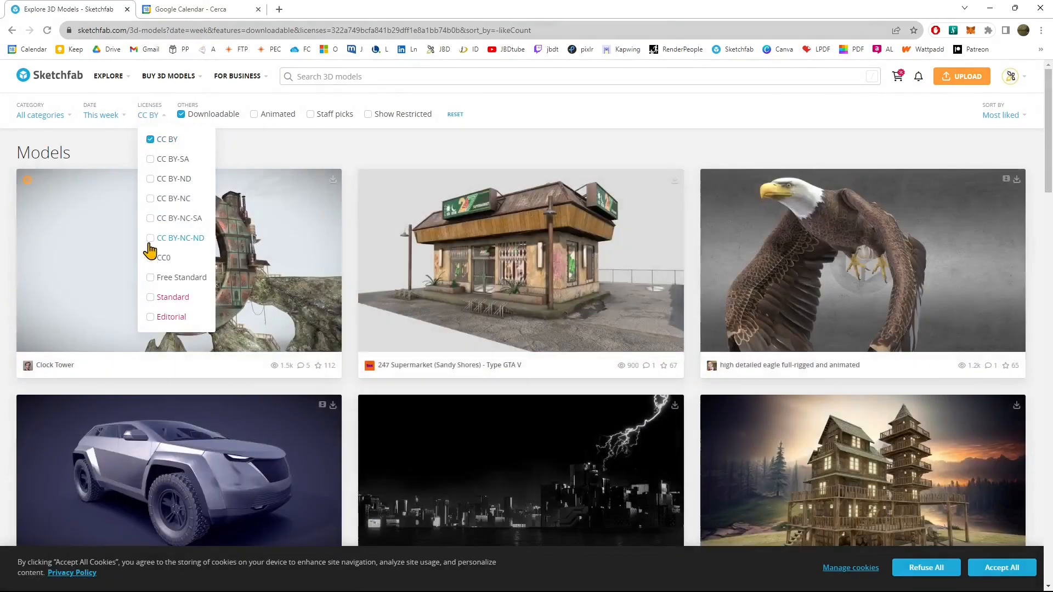
pyautogui.click(151, 258)
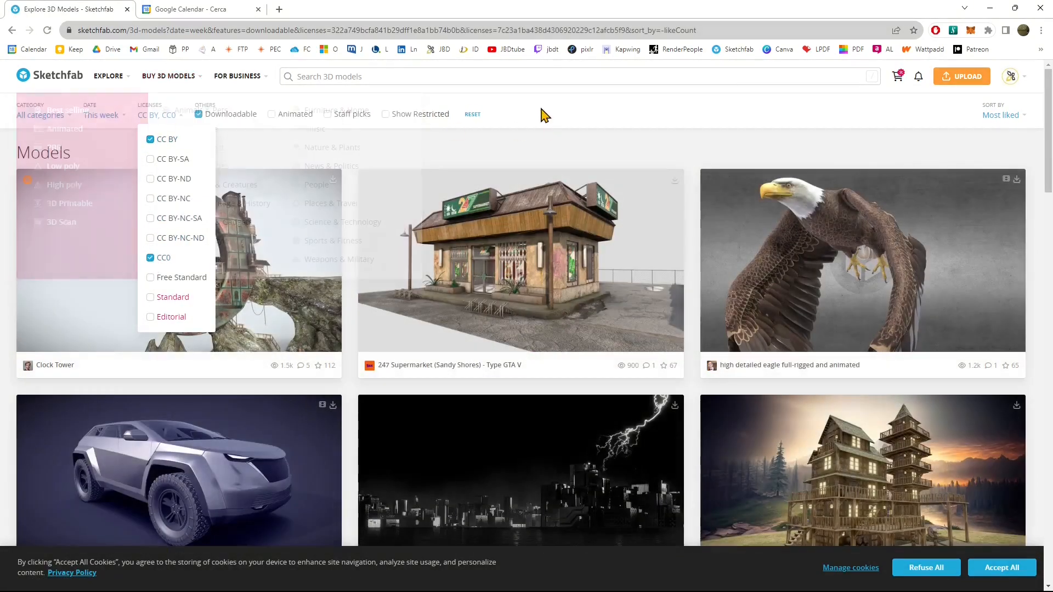
pyautogui.click(540, 113)
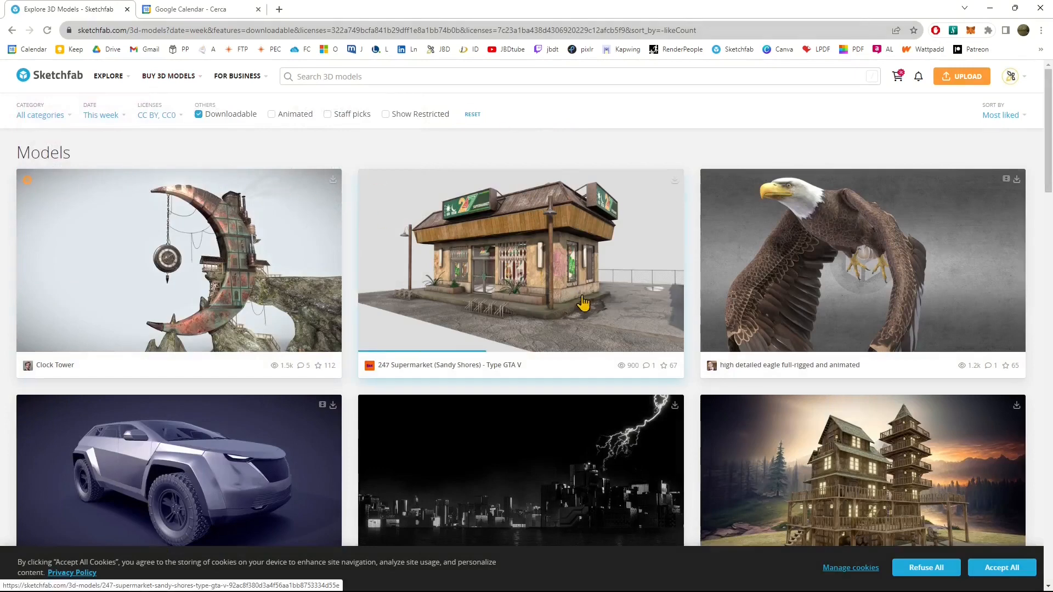
# Step: Browse this week's most liked downloadable models offered under the CC BY and CC0 licenses
pyautogui.scroll(-4, 603, 285)
pyautogui.scroll(-7, 752, 249)
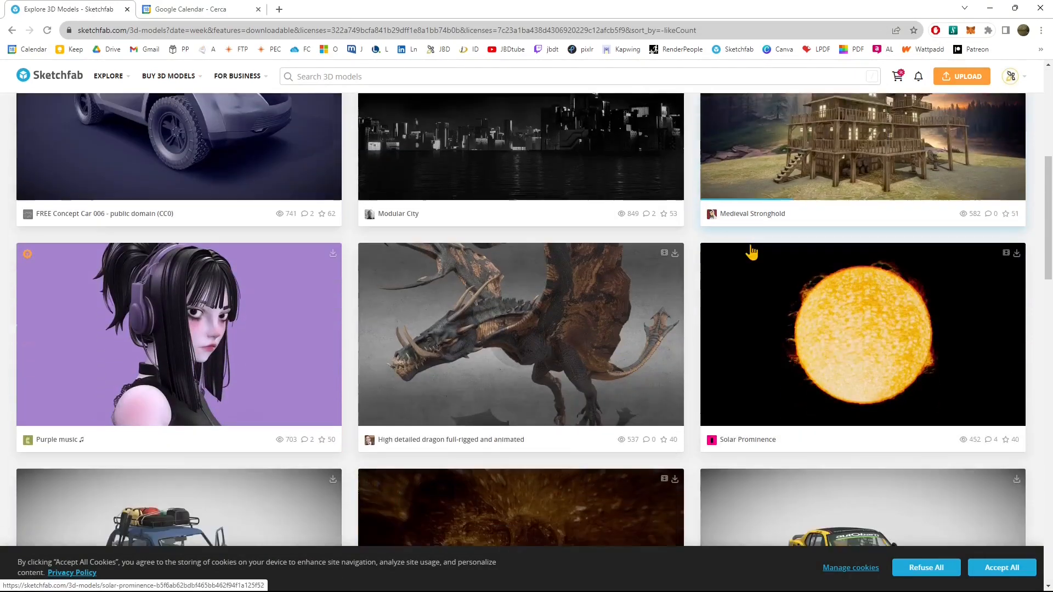
pyautogui.scroll(-6, 752, 247)
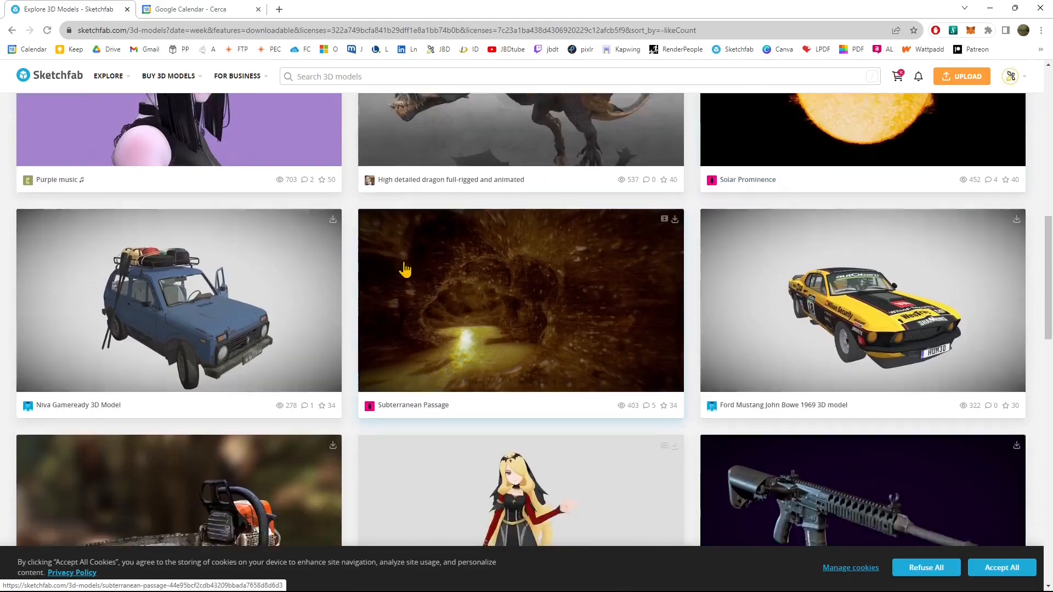
pyautogui.scroll(-13, 465, 305)
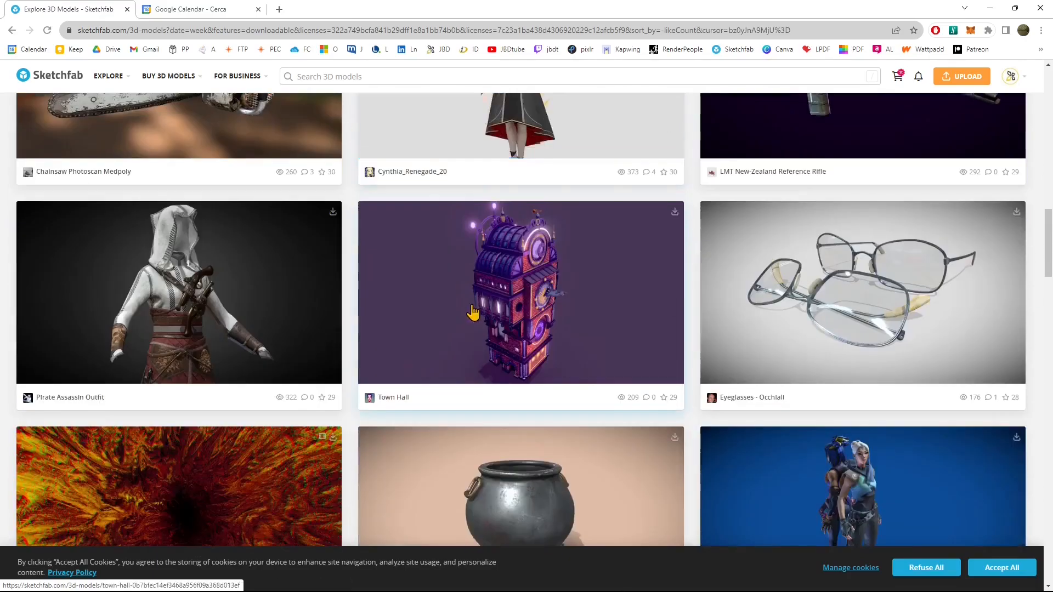
pyautogui.scroll(-10, 475, 310)
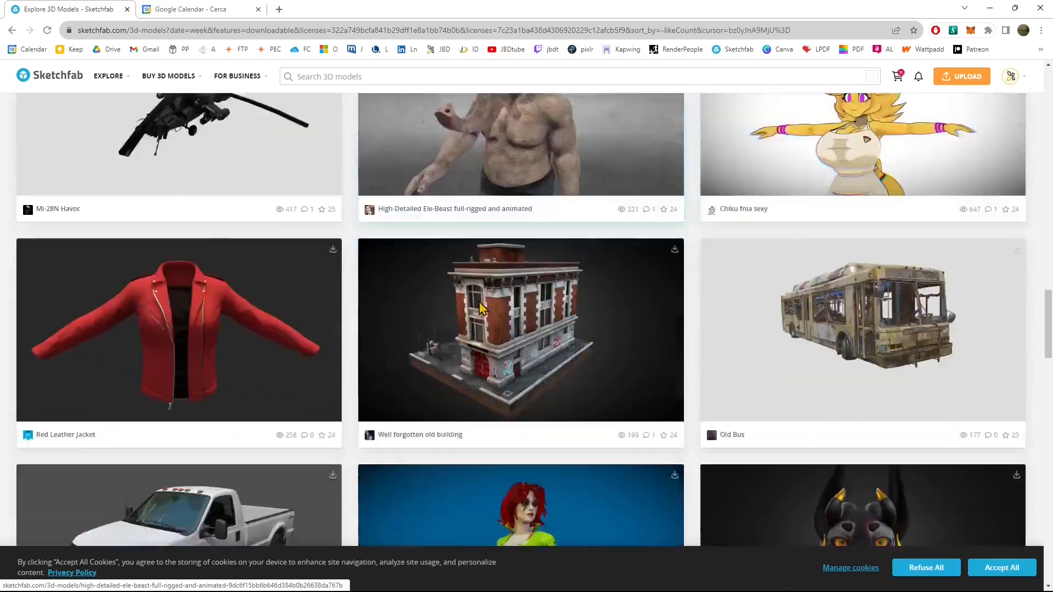
pyautogui.scroll(-5, 485, 308)
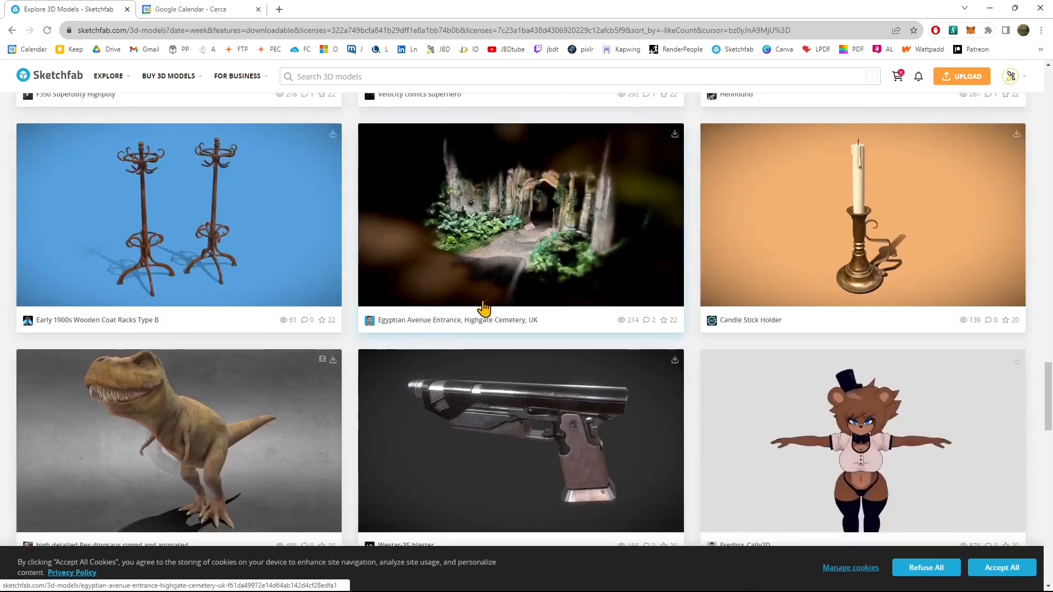
pyautogui.scroll(-1, 485, 307)
pyautogui.scroll(-1, 486, 307)
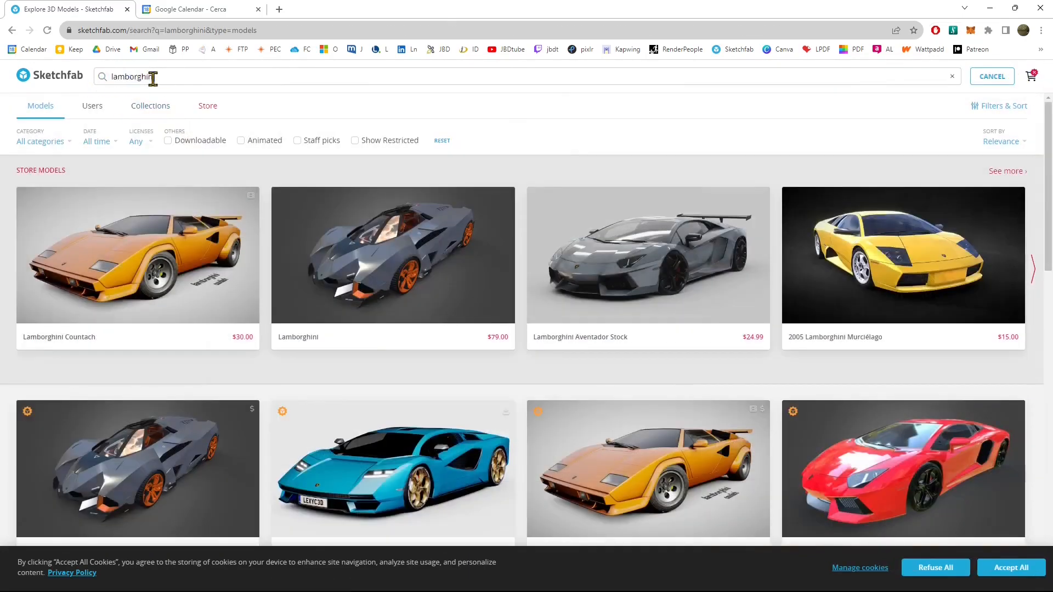
# Step: Highlight the search term "lamborghini" and look through the models found for it
pyautogui.moveTo(156, 77); pyautogui.dragTo(114, 79)
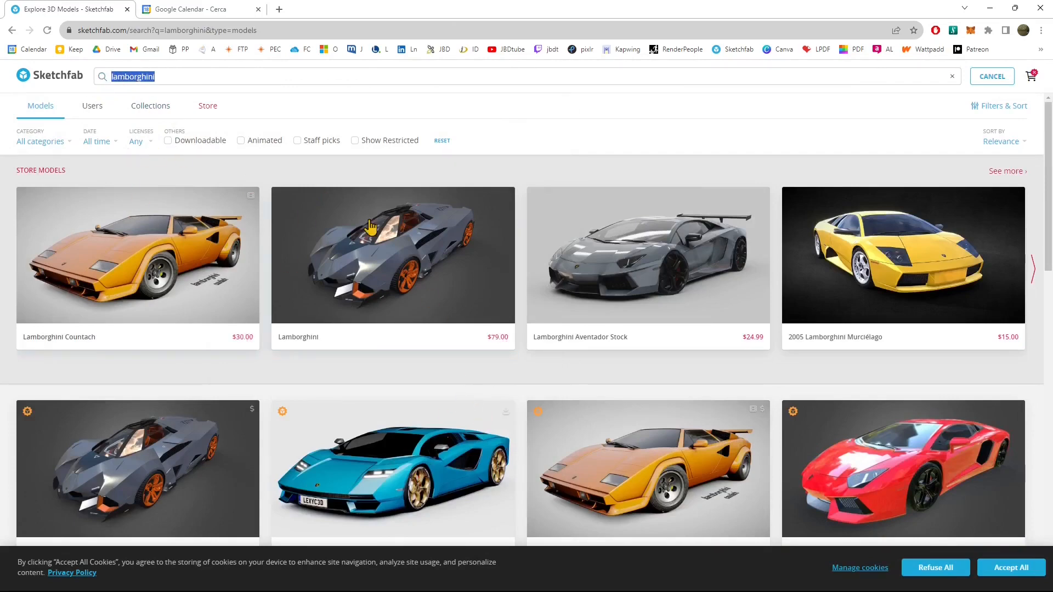
pyautogui.scroll(-7, 549, 425)
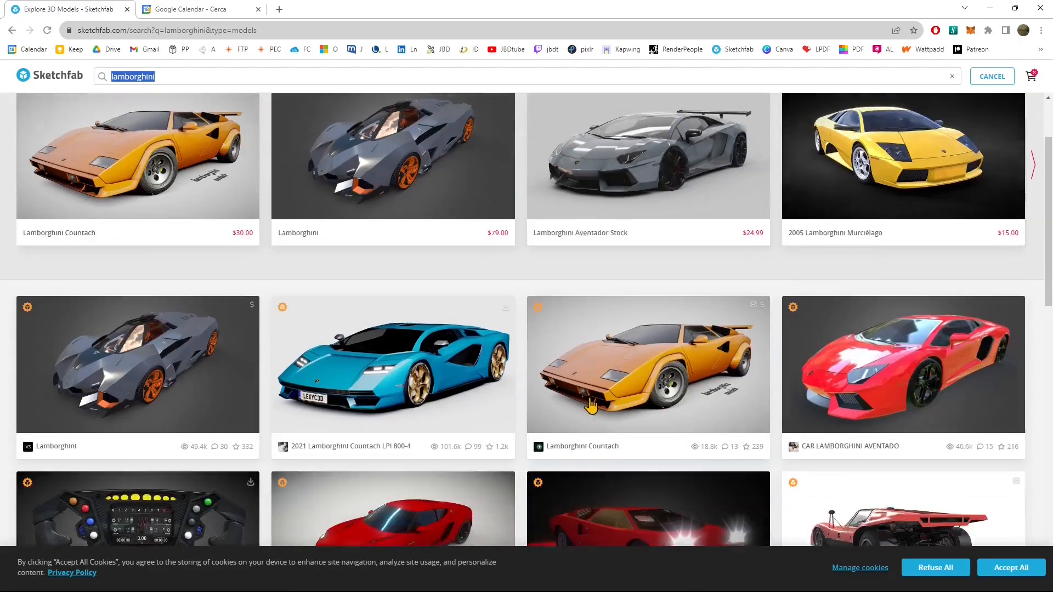
pyautogui.scroll(-10, 469, 430)
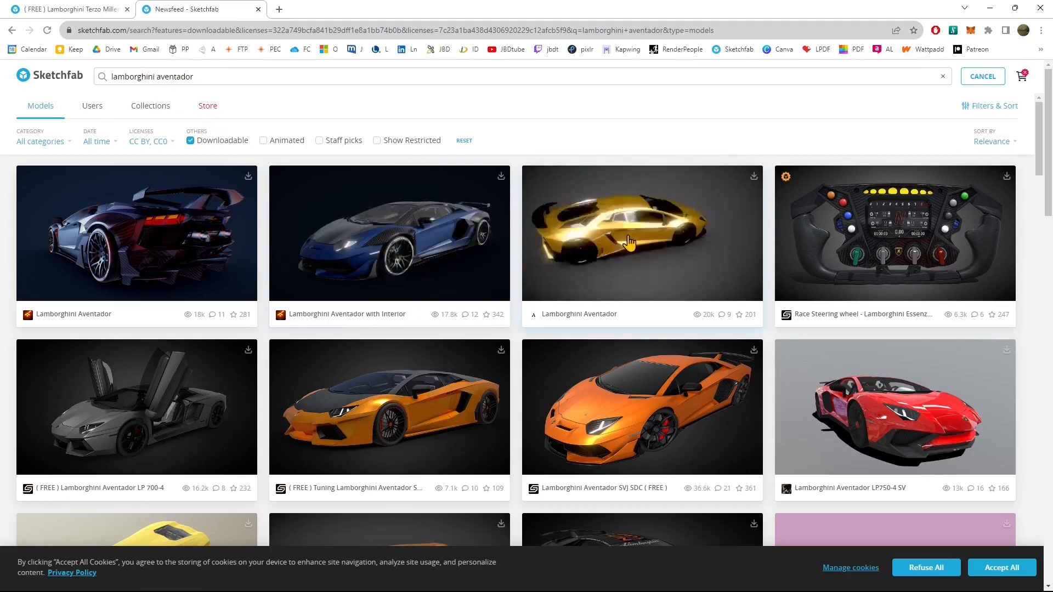
# Step: Look through the "lamborghini aventador" results and open the gold Lamborghini Aventador model by Arion Digital
pyautogui.scroll(-3, 354, 406)
pyautogui.scroll(-4, 355, 405)
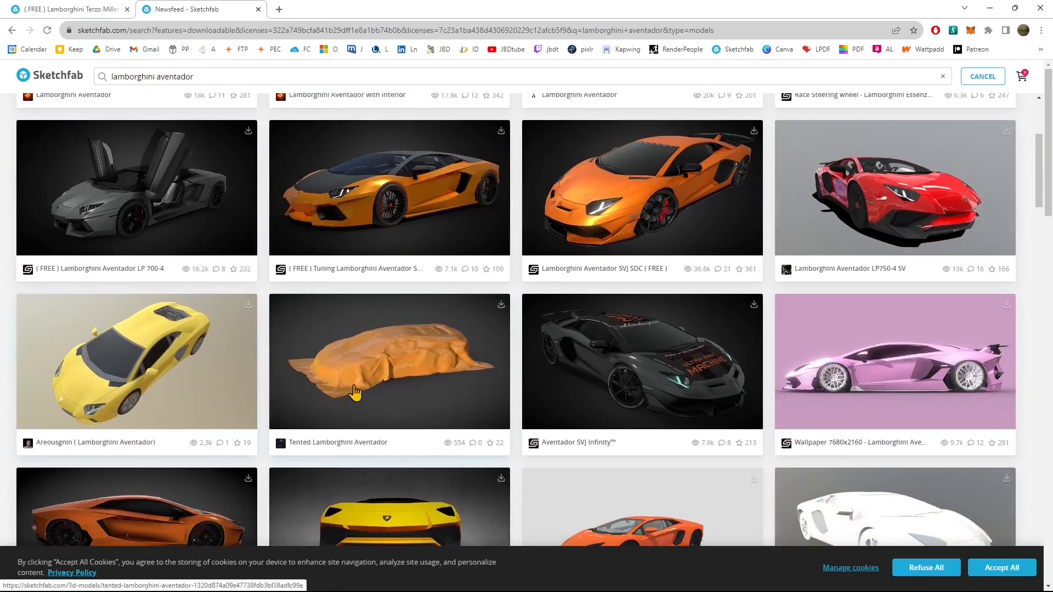
pyautogui.scroll(-1, 245, 395)
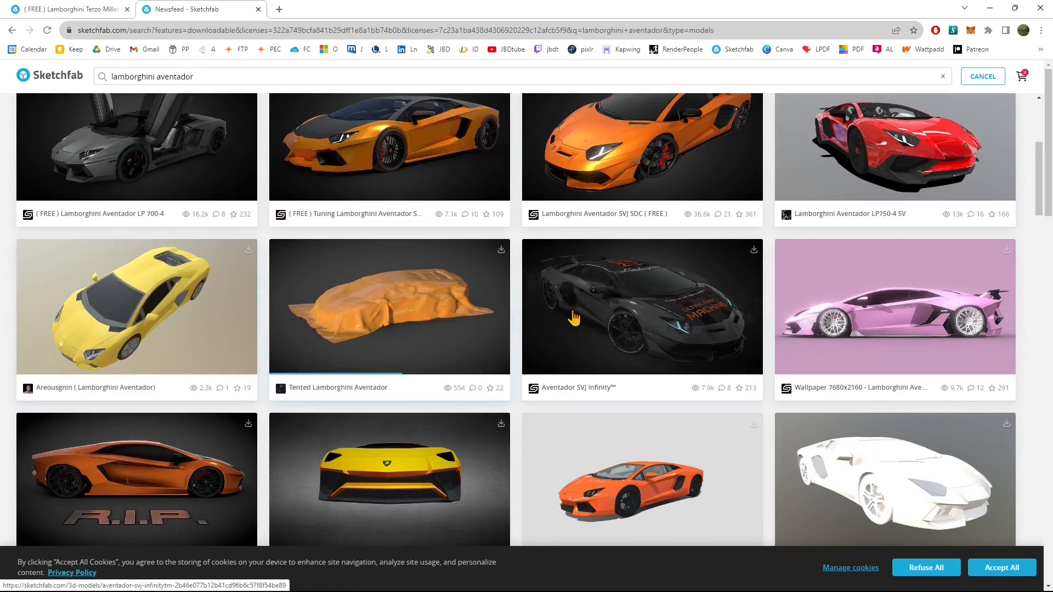
pyautogui.scroll(5, 604, 315)
pyautogui.click(677, 236)
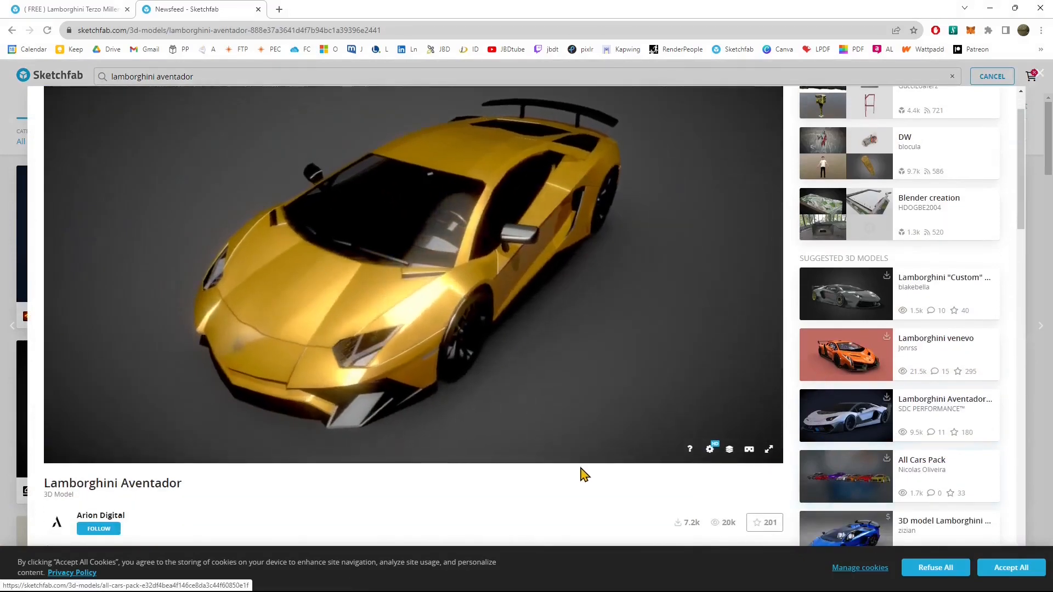
# Step: Read the gold Aventador's description and license, highlight its triangle count, and return to the 3D preview
pyautogui.scroll(-4, 518, 473)
pyautogui.scroll(2, 483, 417)
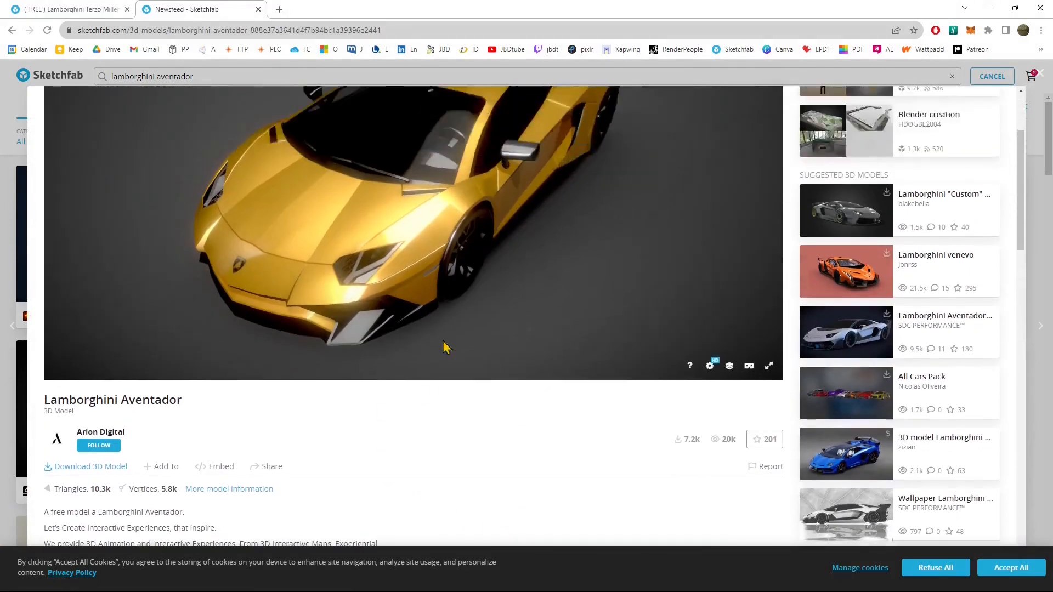
pyautogui.scroll(-3, 434, 360)
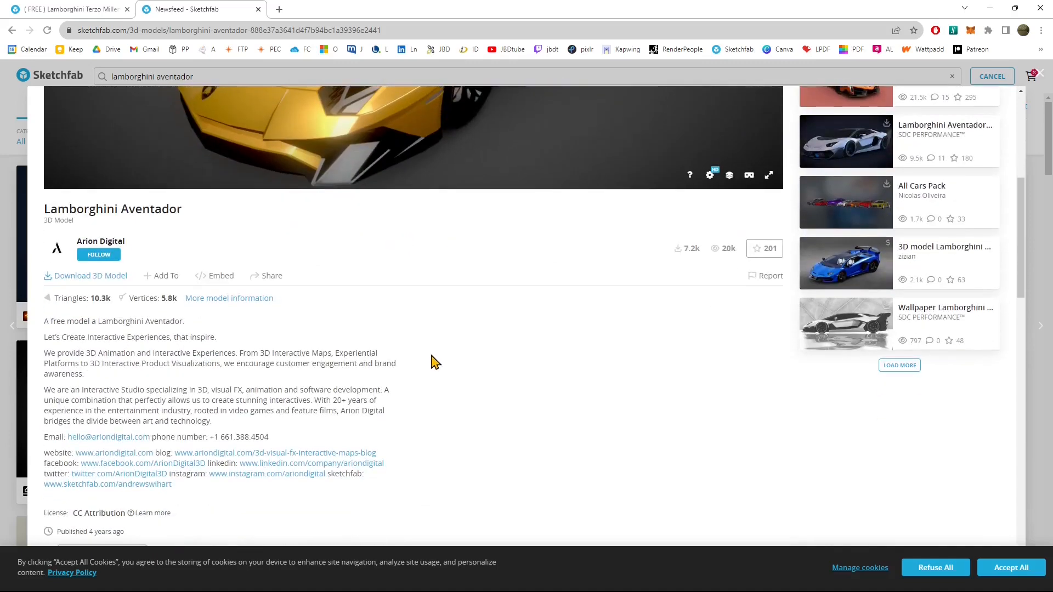
pyautogui.scroll(2, 432, 360)
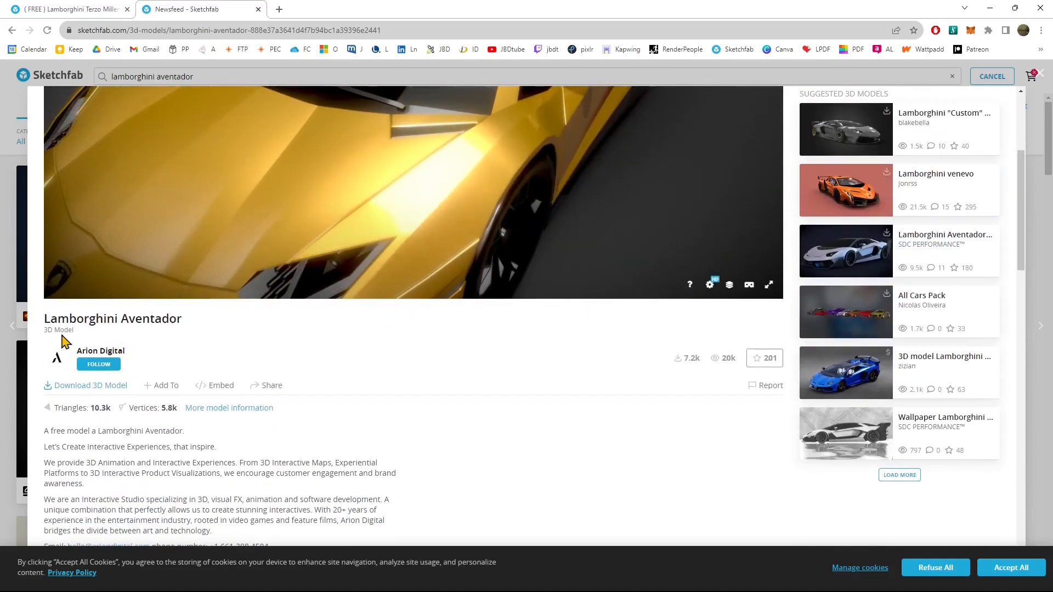
pyautogui.moveTo(89, 408); pyautogui.dragTo(119, 414)
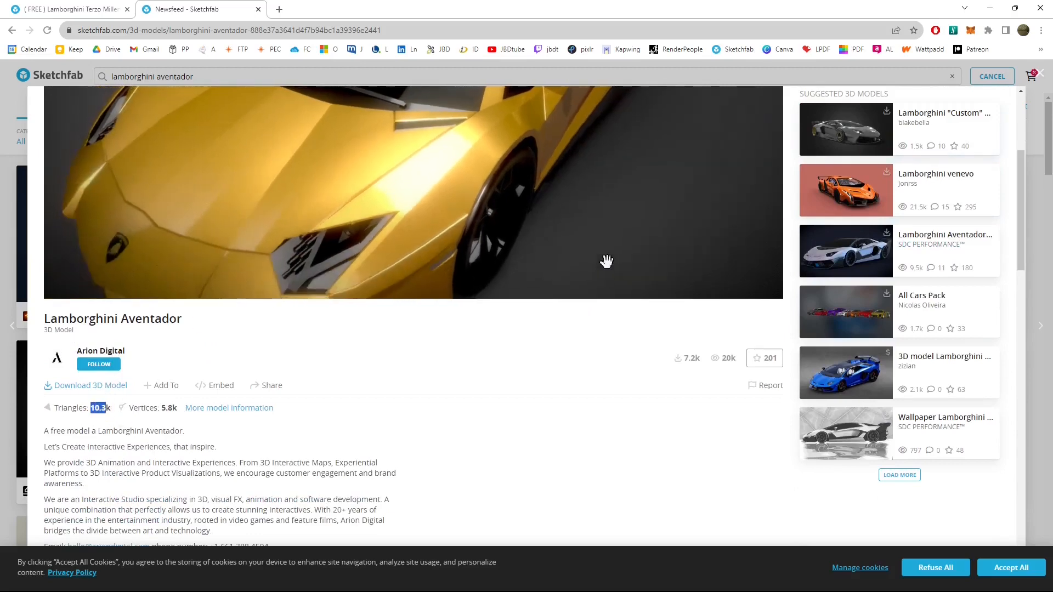
pyautogui.moveTo(1024, 230); pyautogui.dragTo(1024, 173)
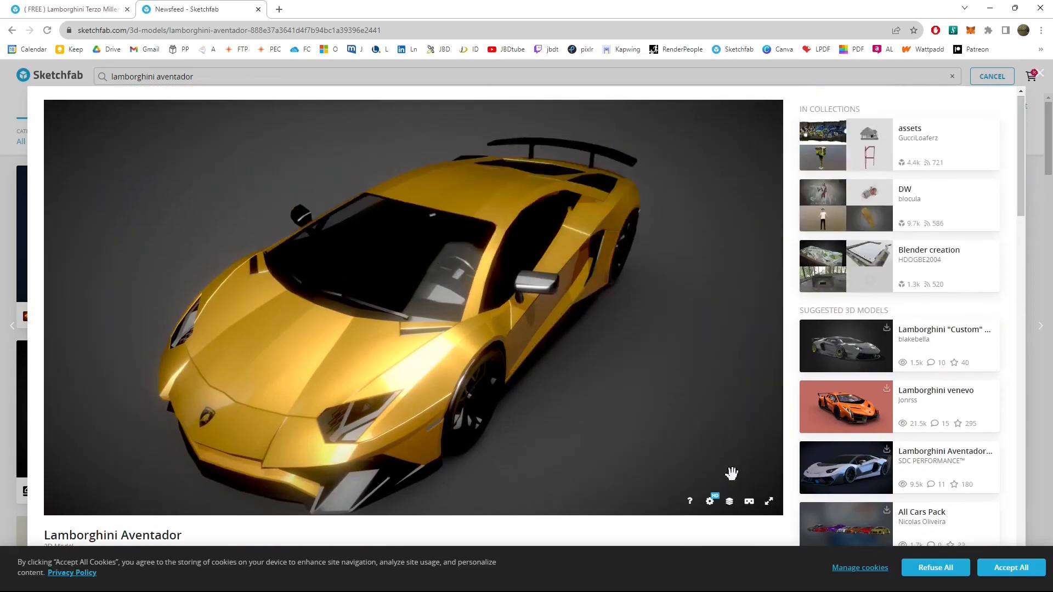
# Step: Inspect the gold Aventador's base color, metalness, roughness, opacity, emission, specular F0 and wireframe in the Model Inspector, and close the model
pyautogui.click(729, 501)
pyautogui.click(78, 290)
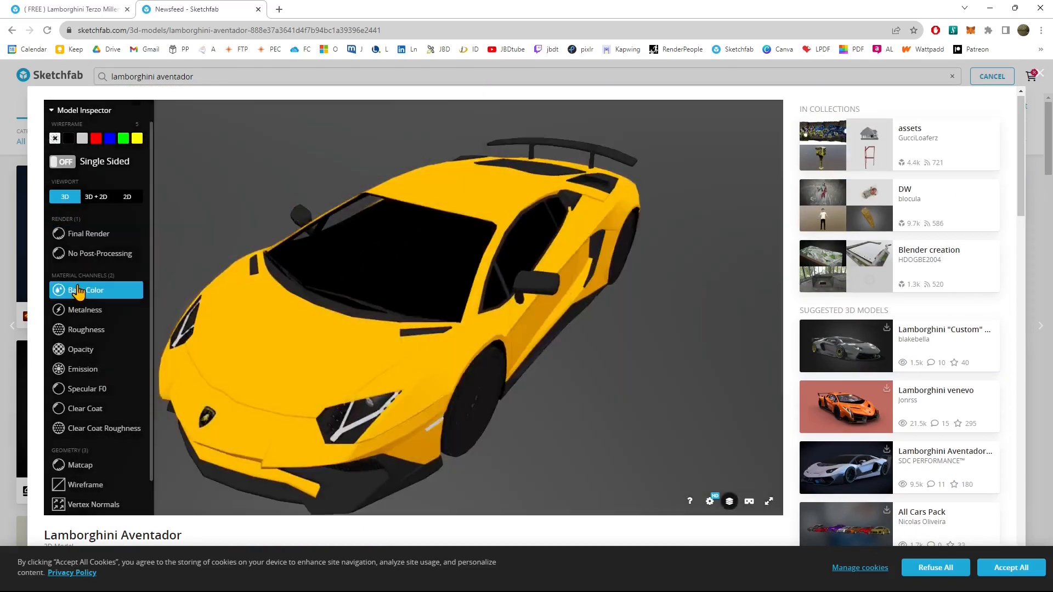
pyautogui.click(92, 317)
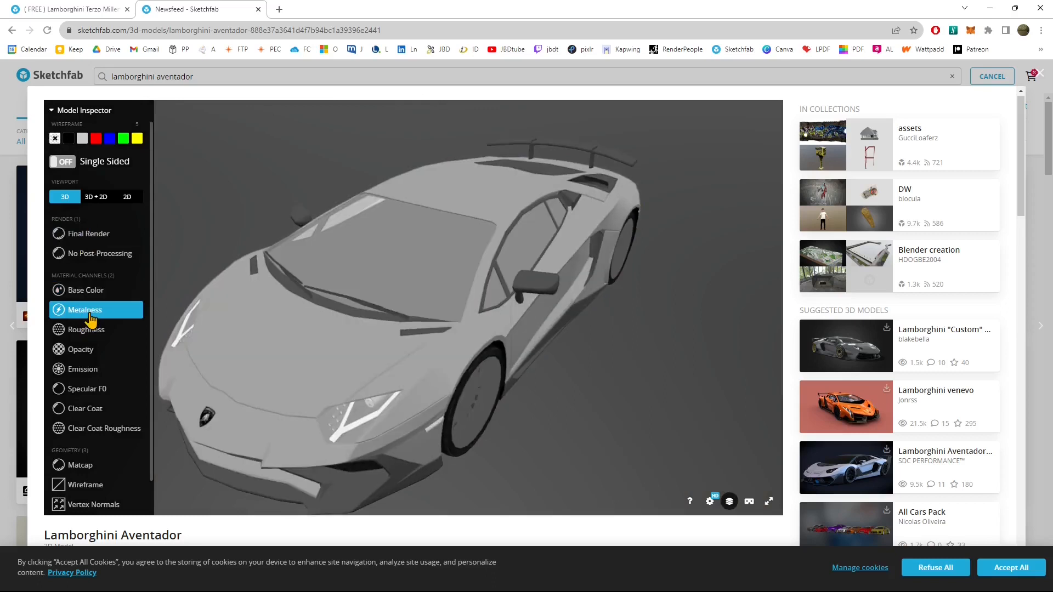
pyautogui.click(88, 331)
pyautogui.click(81, 351)
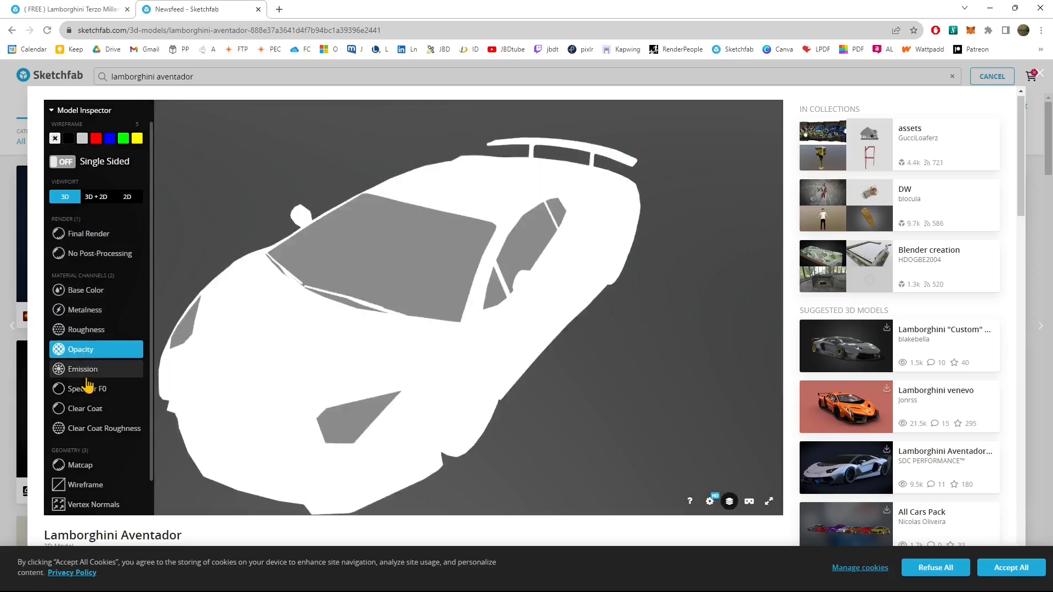
pyautogui.click(82, 370)
pyautogui.click(82, 389)
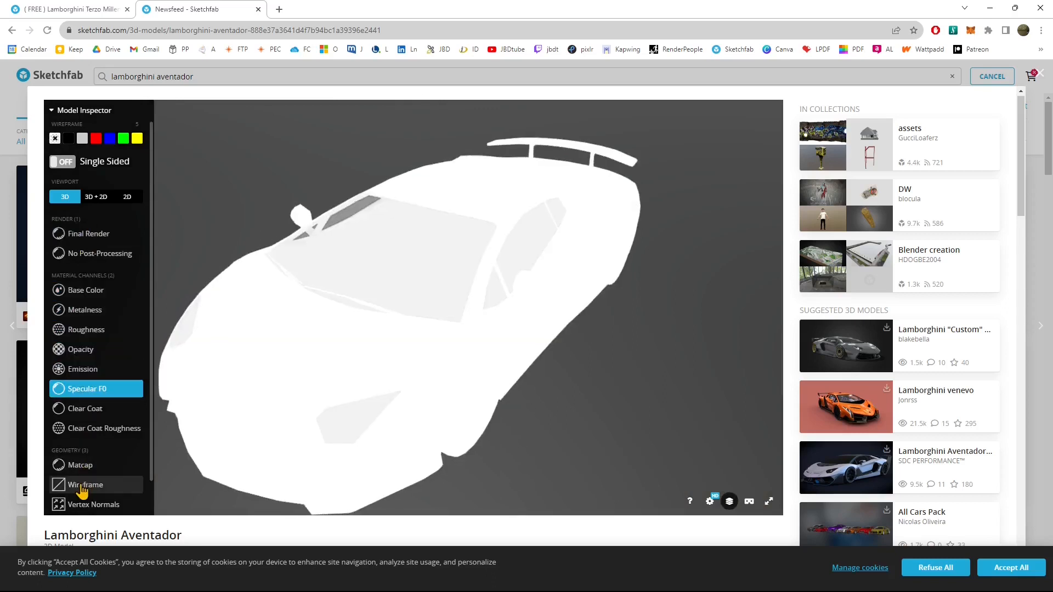
pyautogui.click(83, 486)
pyautogui.scroll(-1, 101, 346)
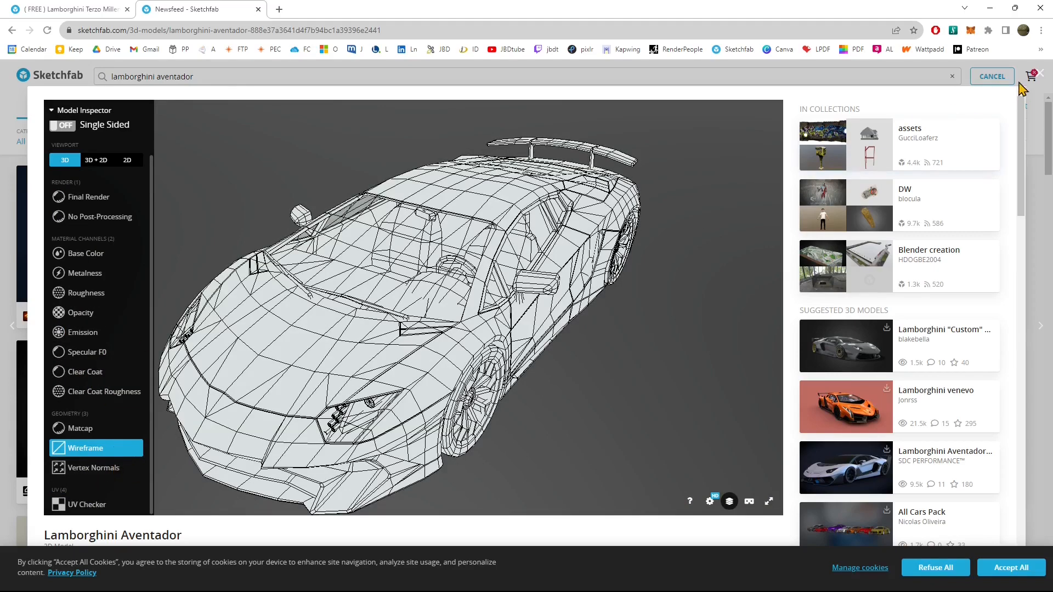
pyautogui.click(1039, 79)
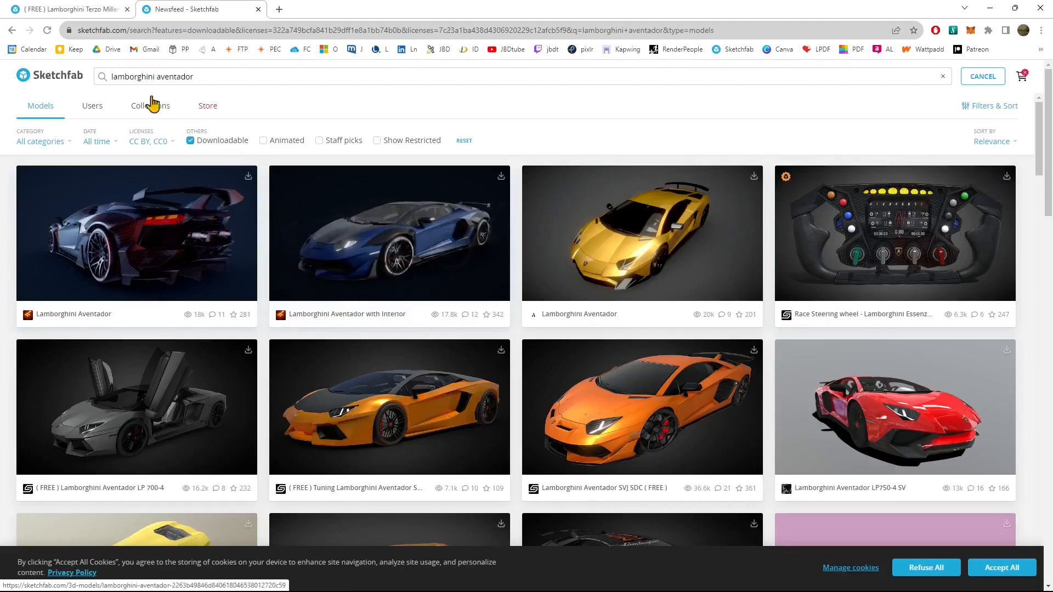
# Step: Switch to the open Lamborghini Terzo Millennio page, rotate the model to its front, and check its triangle count
pyautogui.click(86, 13)
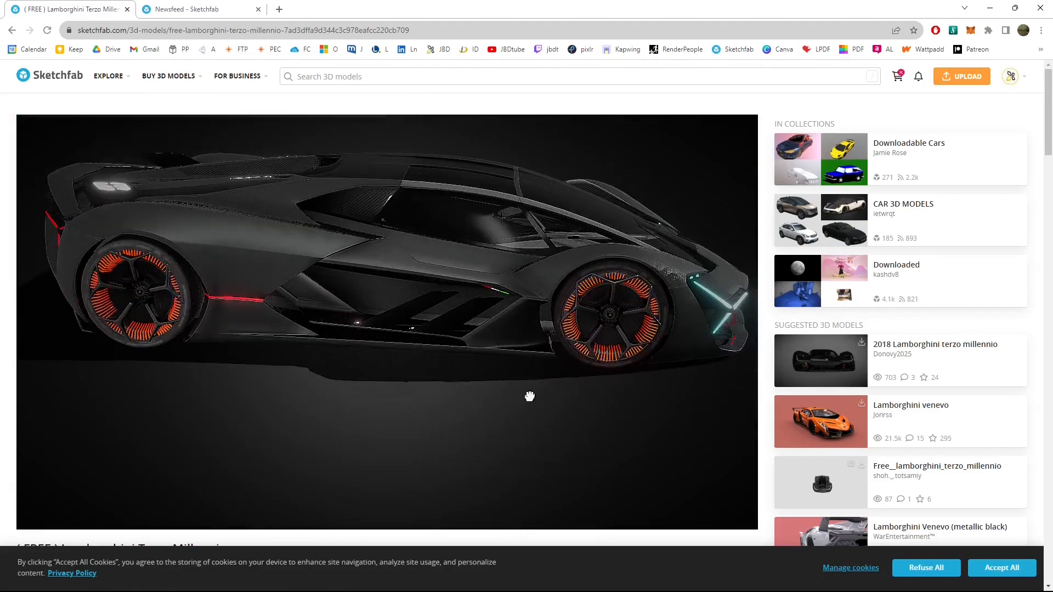
pyautogui.moveTo(529, 396); pyautogui.dragTo(377, 345)
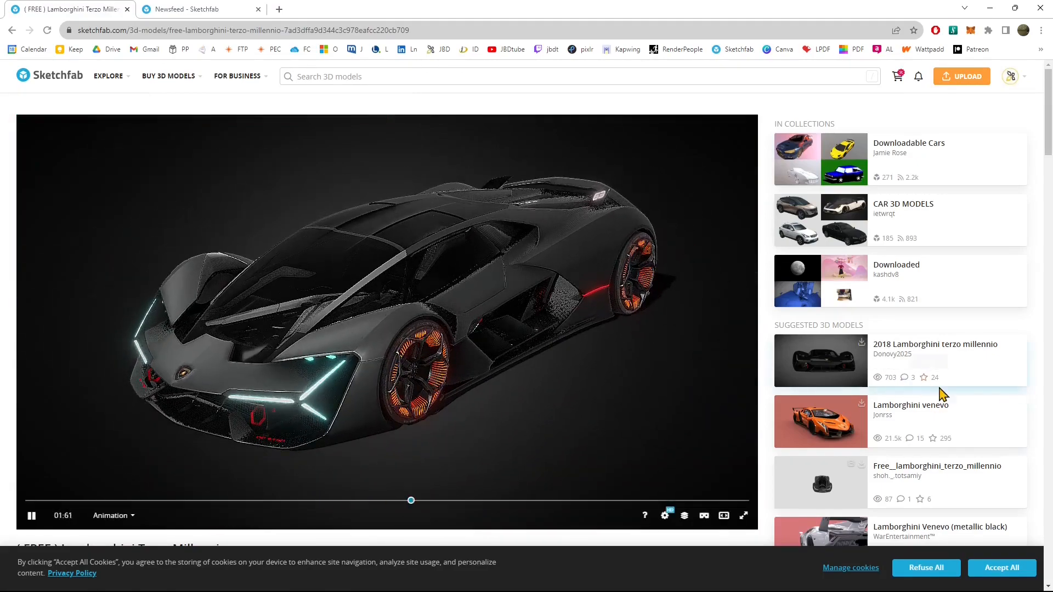
pyautogui.scroll(-6, 941, 394)
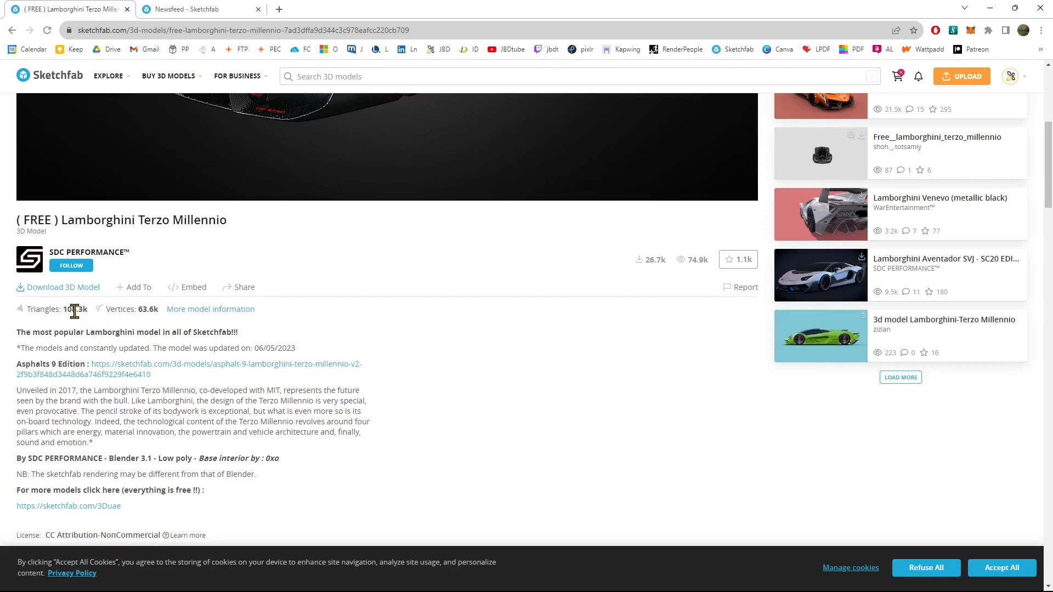
pyautogui.moveTo(68, 312); pyautogui.dragTo(94, 320)
# Step: Return to the "lamborghini aventador" results and browse the downloadable models for a suitable car
pyautogui.click(202, 9)
pyautogui.scroll(-4, 291, 373)
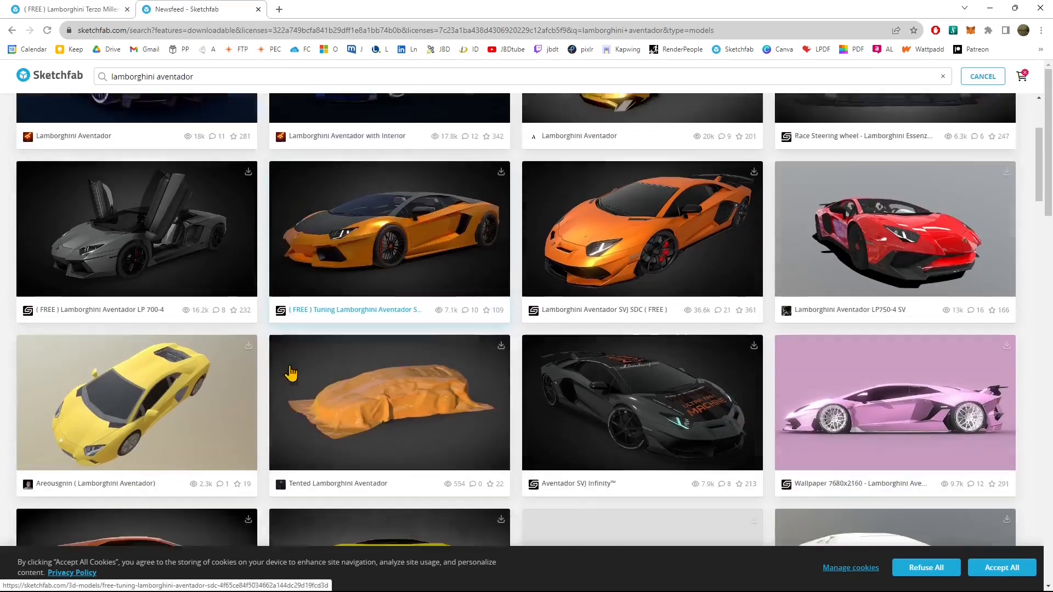
pyautogui.scroll(-3, 291, 372)
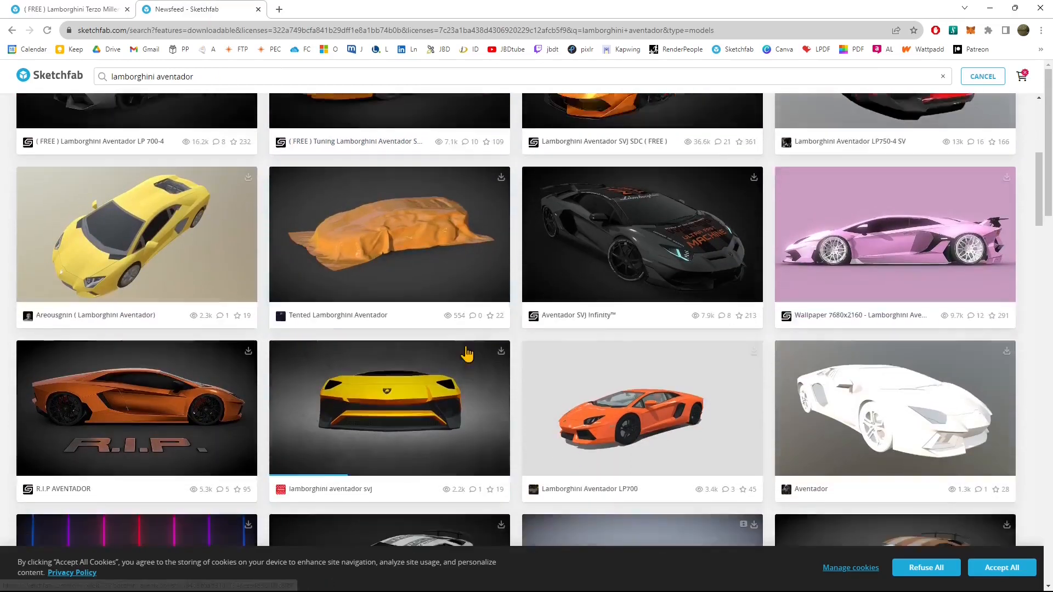
pyautogui.scroll(-2, 466, 354)
pyautogui.scroll(-2, 467, 356)
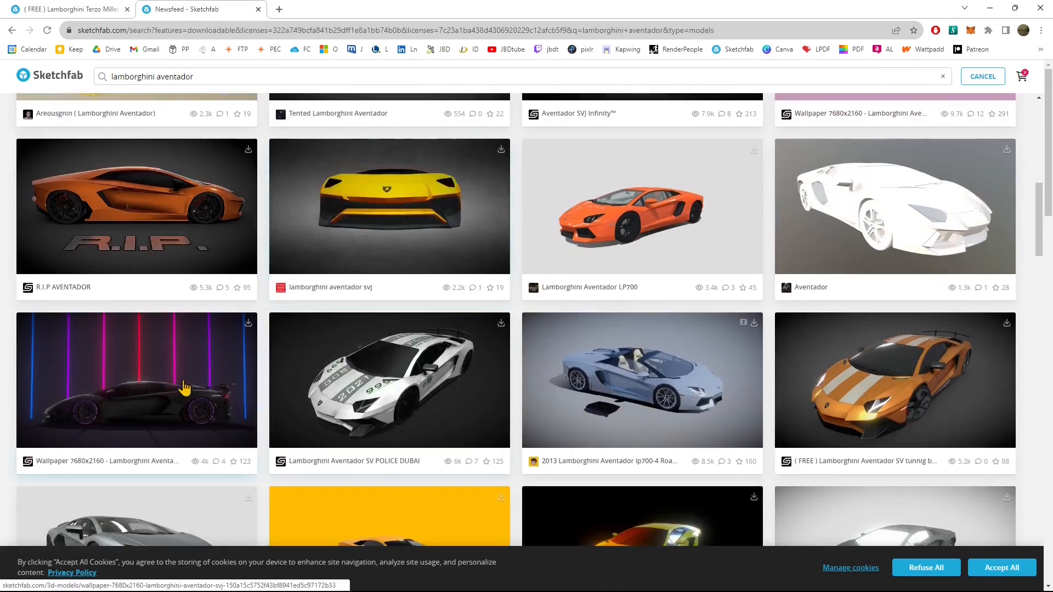
pyautogui.scroll(-3, 184, 387)
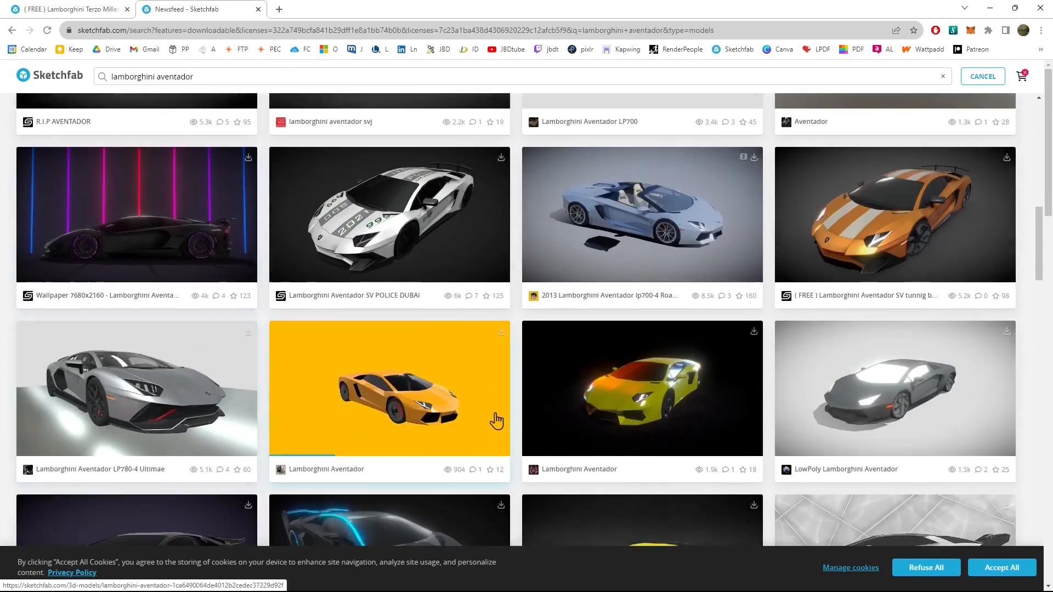
pyautogui.scroll(-3, 497, 422)
pyautogui.scroll(-3, 640, 384)
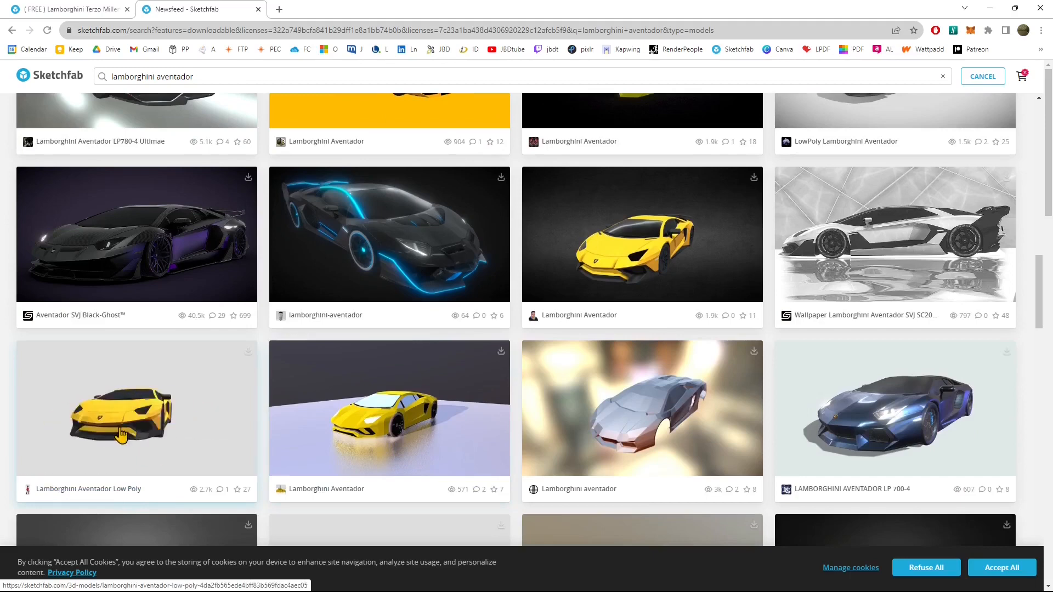
# Step: Return to the Lamborghini Terzo Millennio page, open its download options, and examine the original file format offered
pyautogui.click(89, 9)
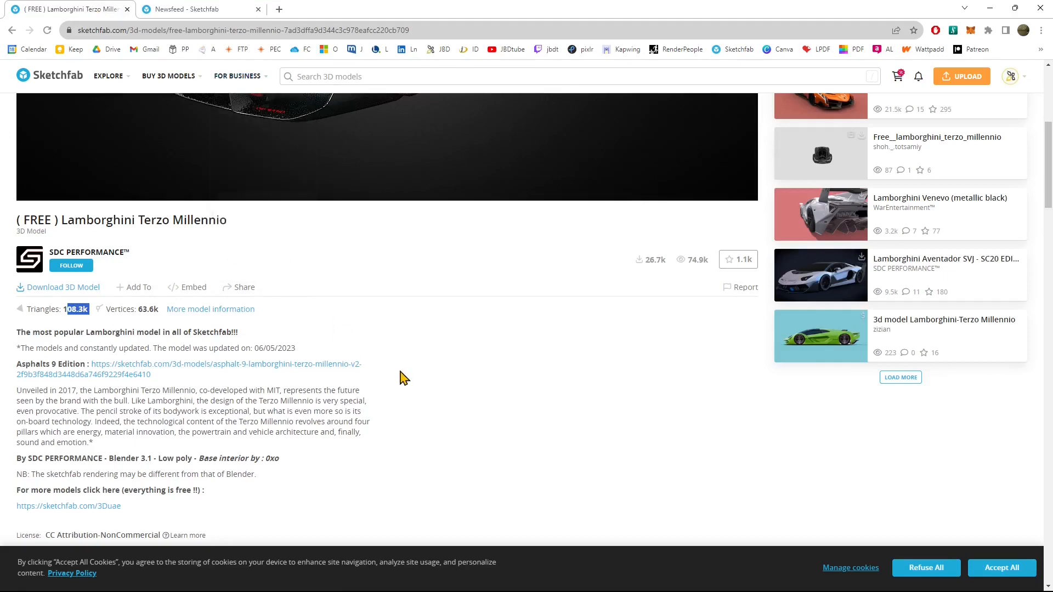
pyautogui.click(276, 331)
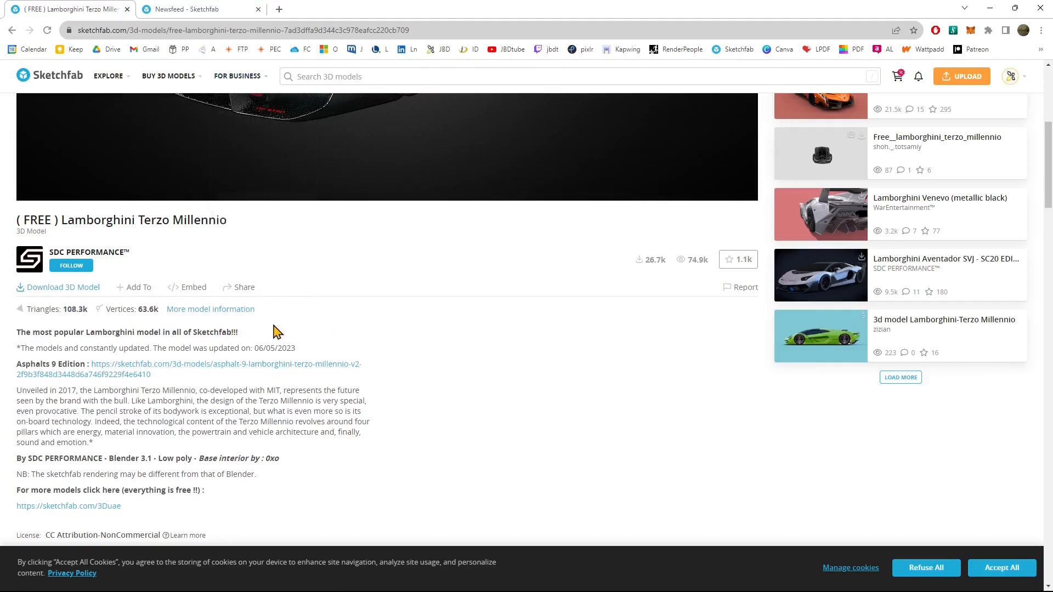
pyautogui.click(74, 288)
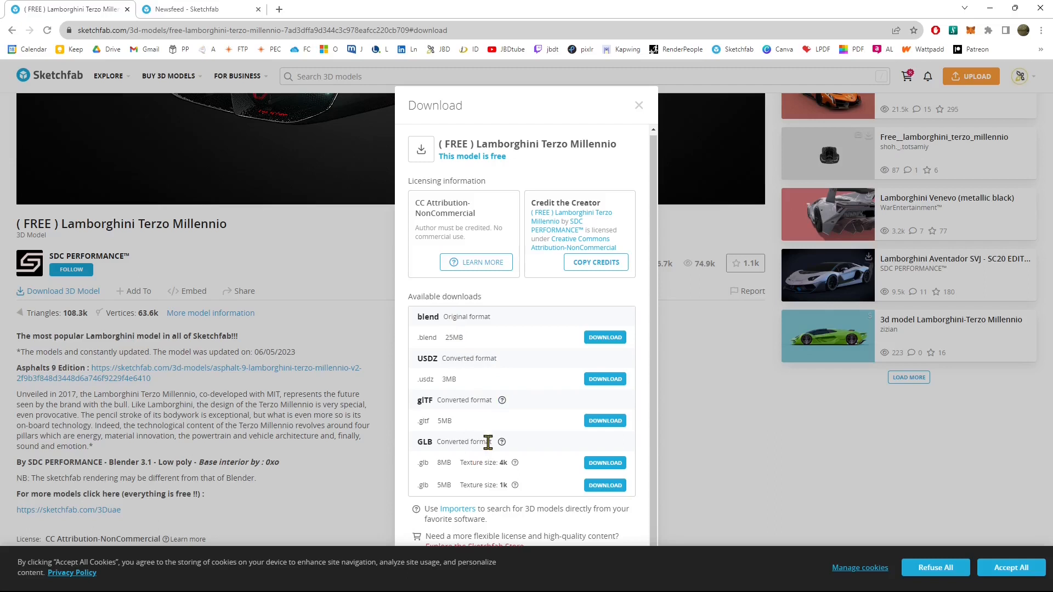
pyautogui.moveTo(421, 319); pyautogui.dragTo(449, 328)
pyautogui.moveTo(447, 318); pyautogui.dragTo(498, 324)
pyautogui.click(529, 353)
# Step: Go back to the "lamborghini aventador" results and open the gold Lamborghini Aventador by Arion Digital down to its model details
pyautogui.click(192, 9)
pyautogui.scroll(-5, 494, 274)
pyautogui.scroll(3, 609, 346)
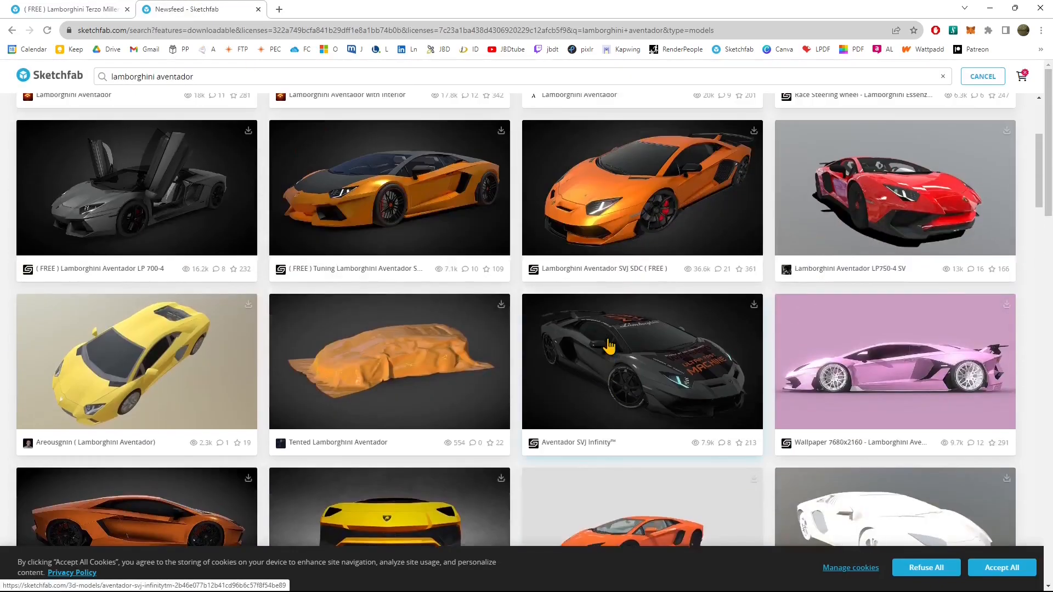
pyautogui.scroll(4, 609, 346)
pyautogui.click(647, 241)
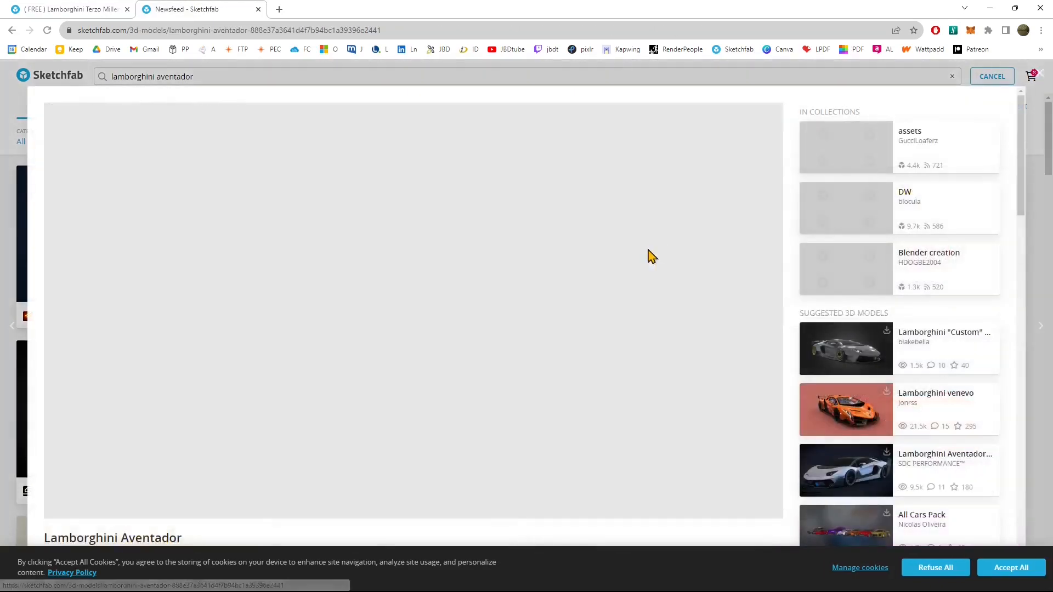
pyautogui.scroll(-3, 987, 417)
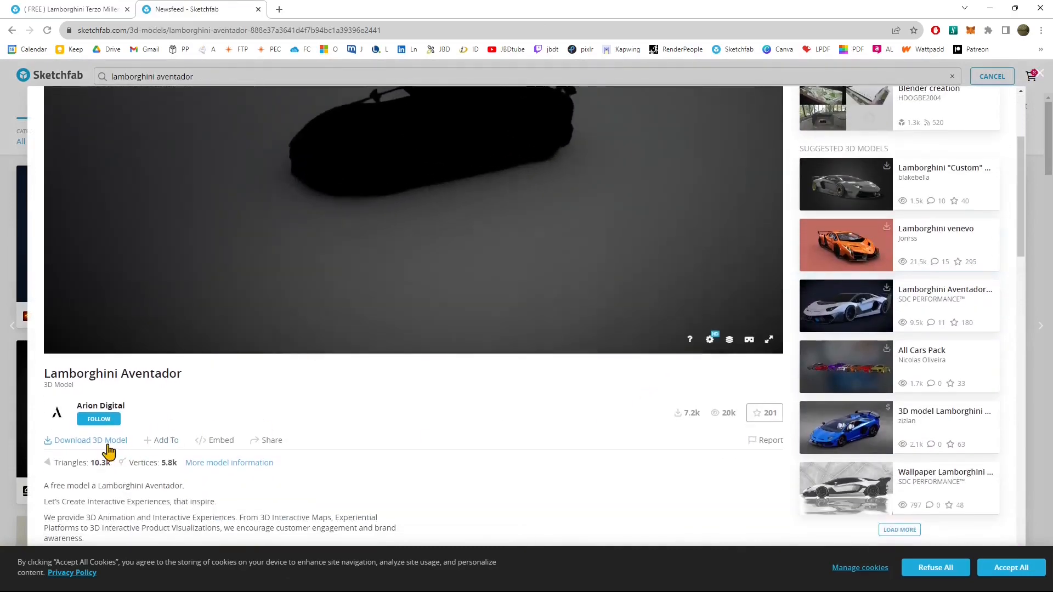
# Step: Examine the gold Aventador's license and available download formats, including FBX, glTF and GLB, in its download options
pyautogui.click(107, 444)
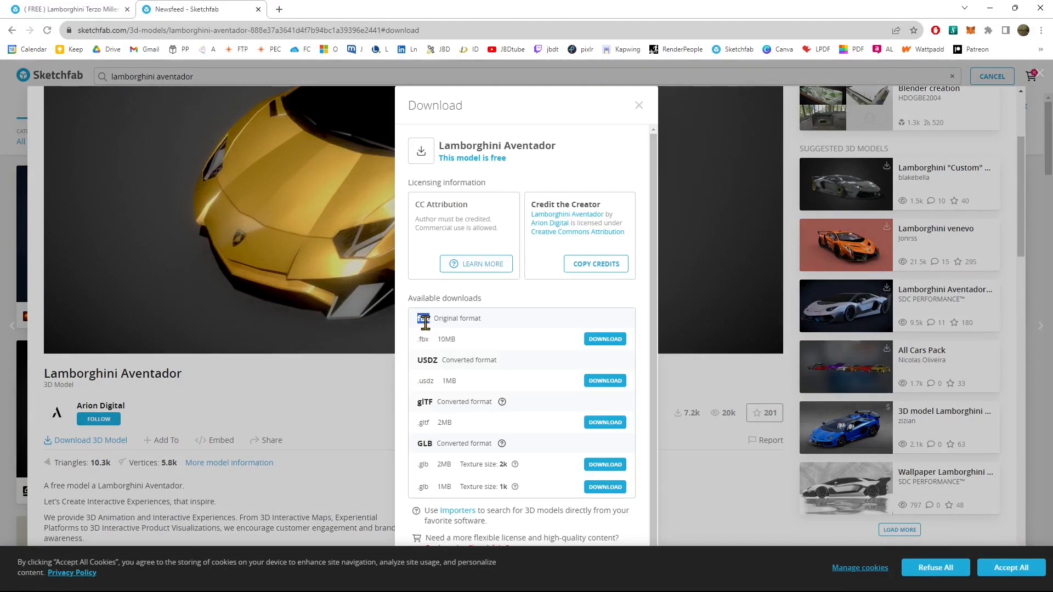
pyautogui.moveTo(426, 420); pyautogui.dragTo(435, 450)
pyautogui.click(430, 445)
pyautogui.click(638, 106)
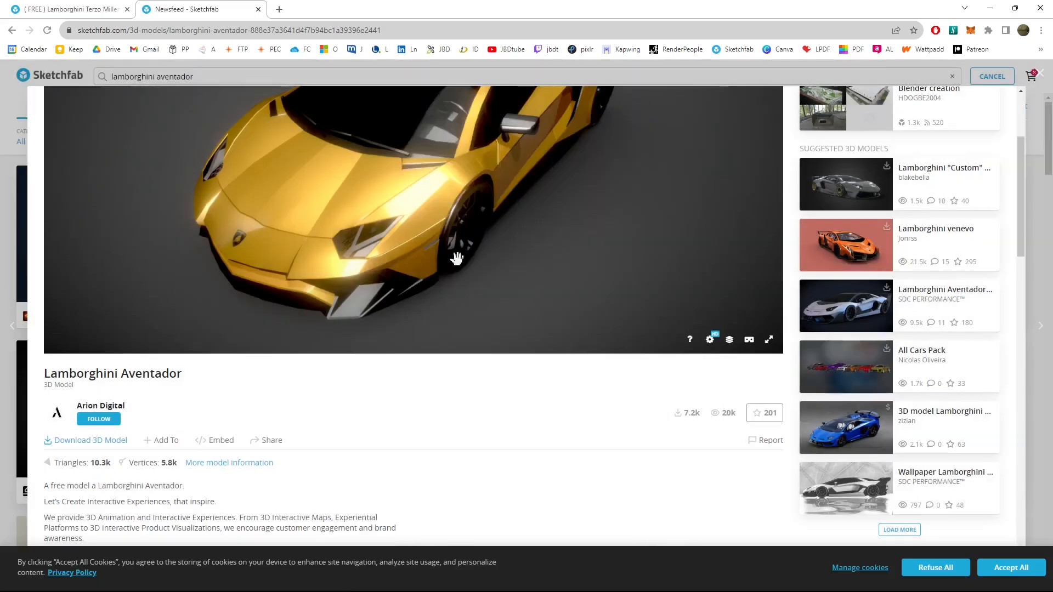
pyautogui.click(108, 441)
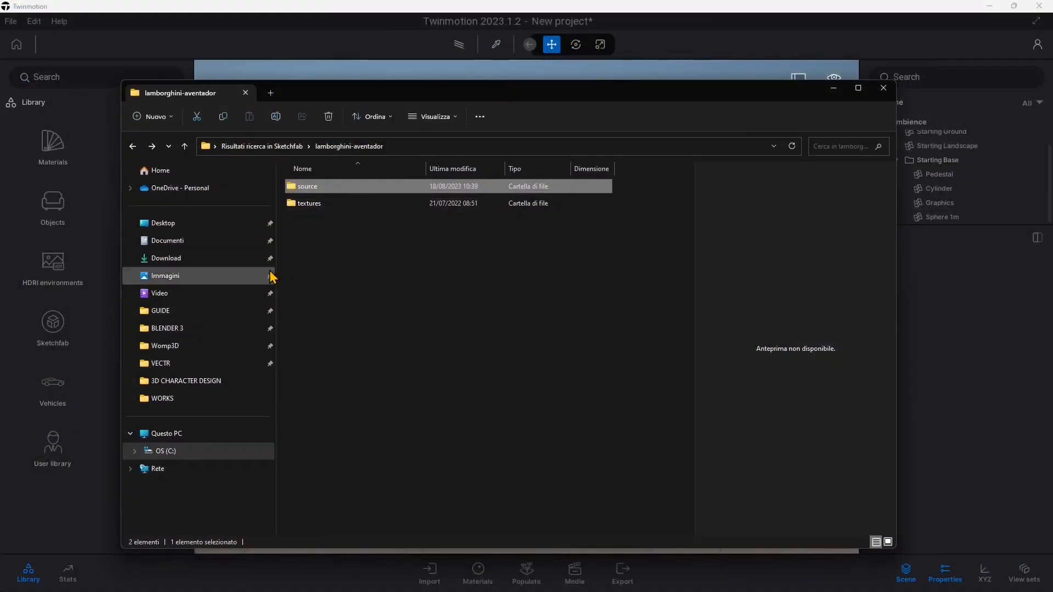
# Step: In File Explorer, check the lamborghini-aventador folder's textures subfolder and open its source subfolder
pyautogui.moveTo(275, 273); pyautogui.dragTo(215, 273)
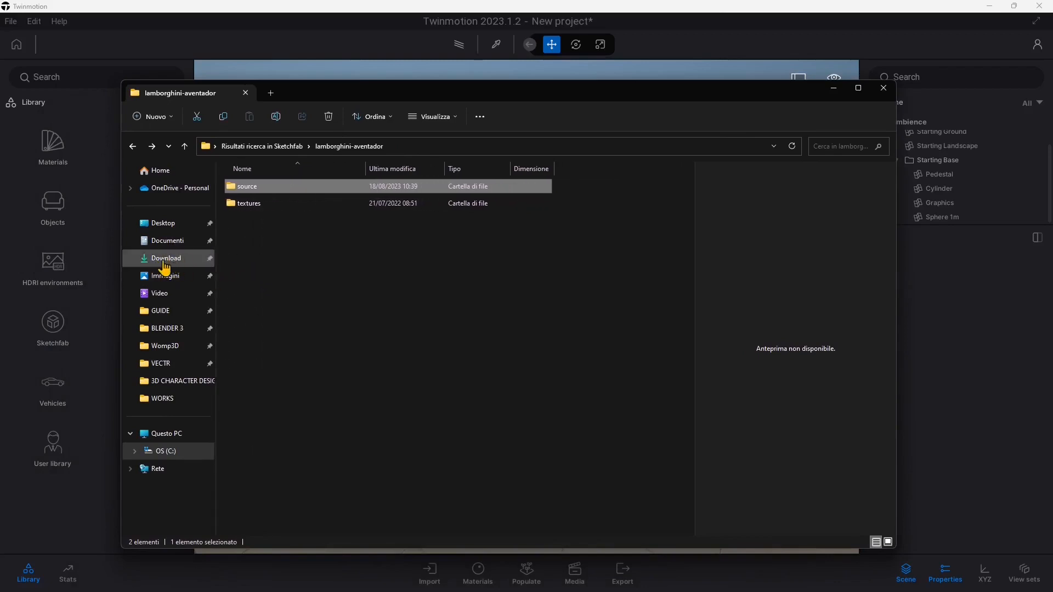
pyautogui.doubleClick(253, 204)
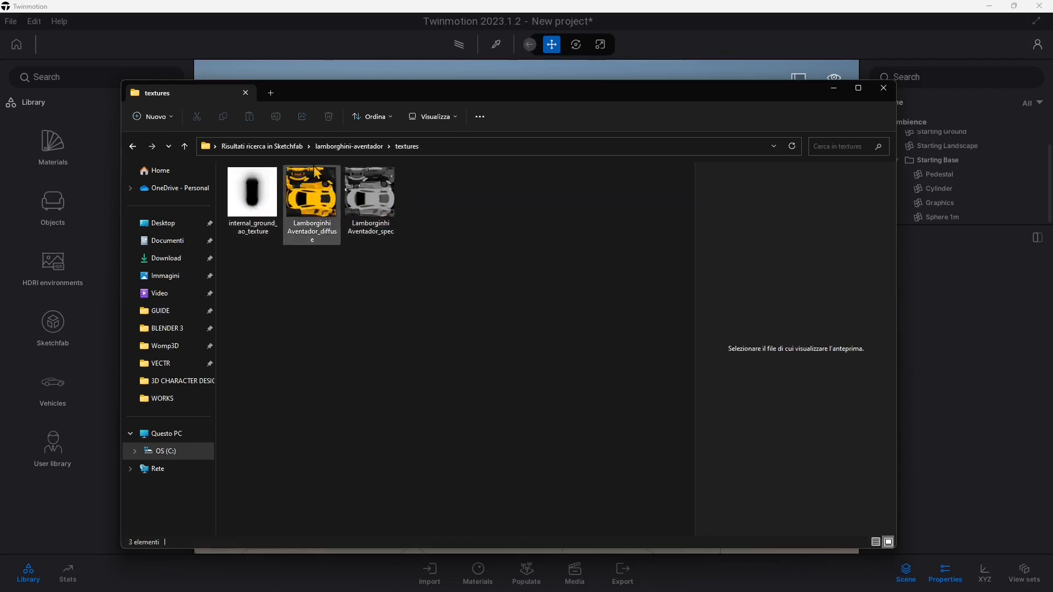
pyautogui.click(264, 146)
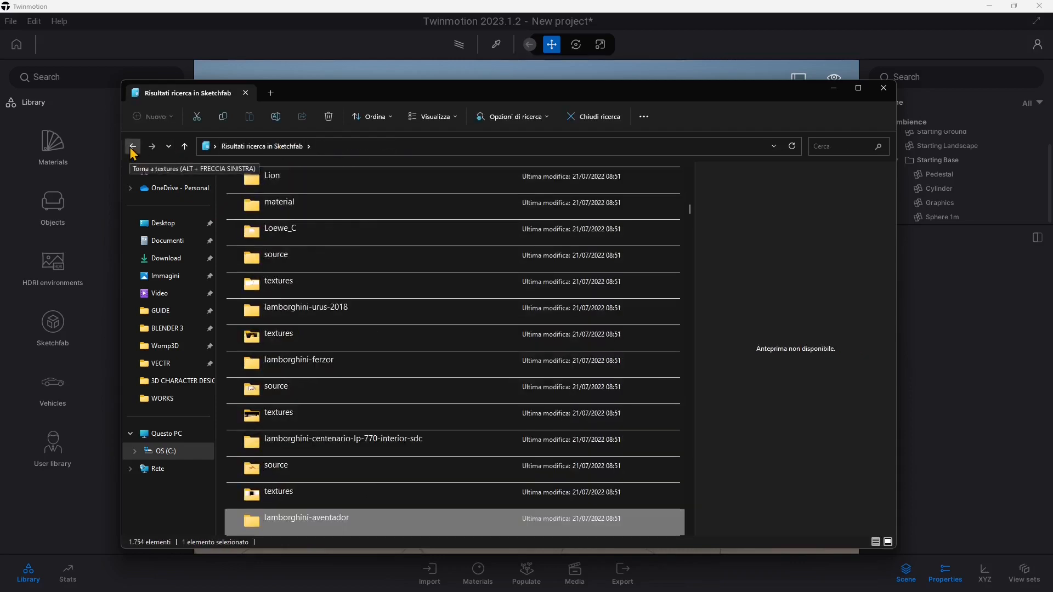
pyautogui.doubleClick(310, 525)
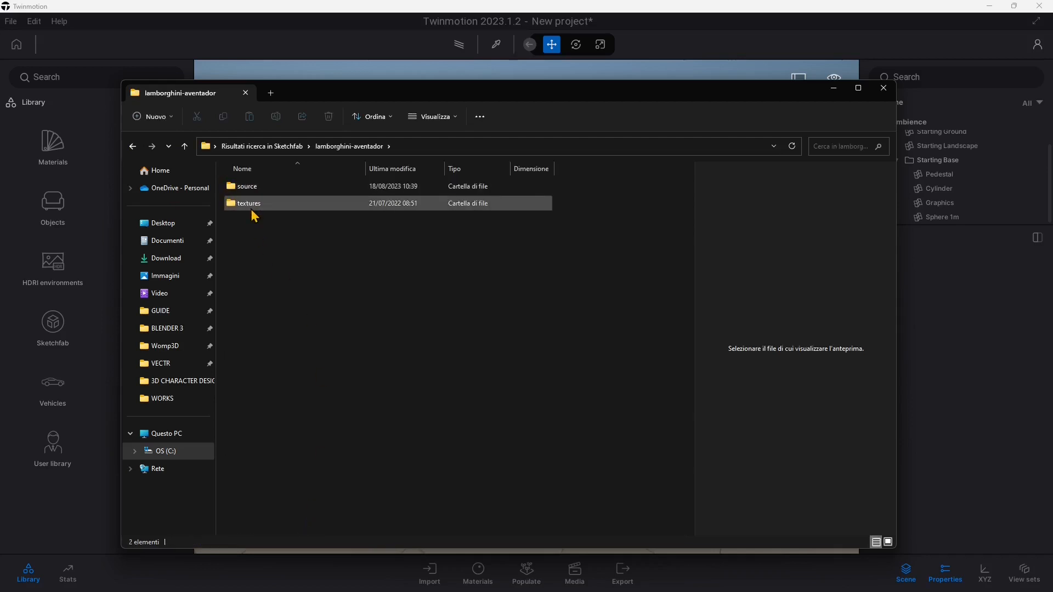
pyautogui.doubleClick(248, 187)
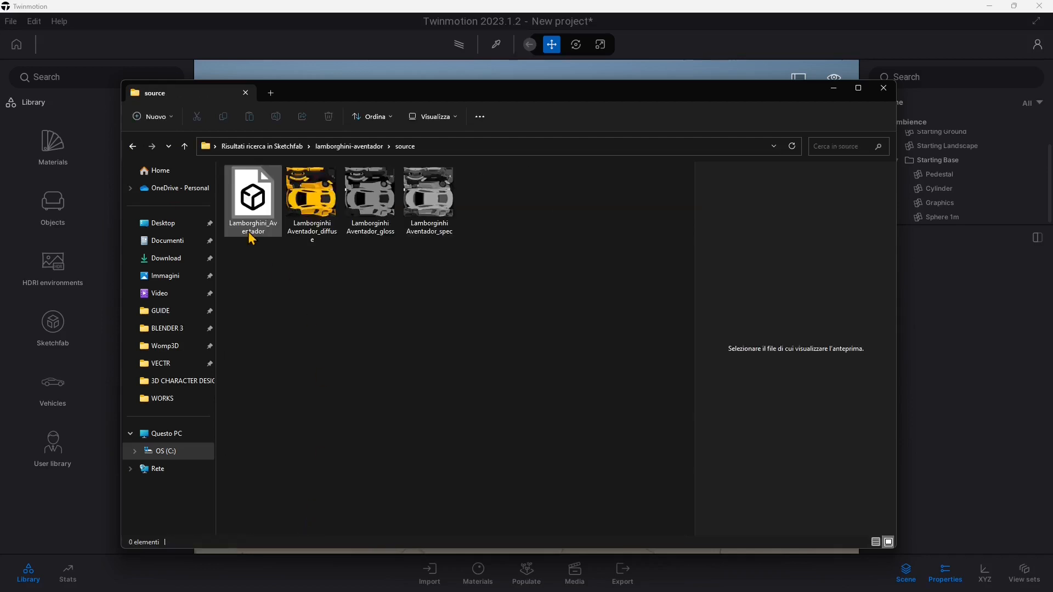
# Step: Preview the diffuse texture in the source folder, check the Lamborghini_Aventador file's type in its properties, and close them
pyautogui.click(425, 219)
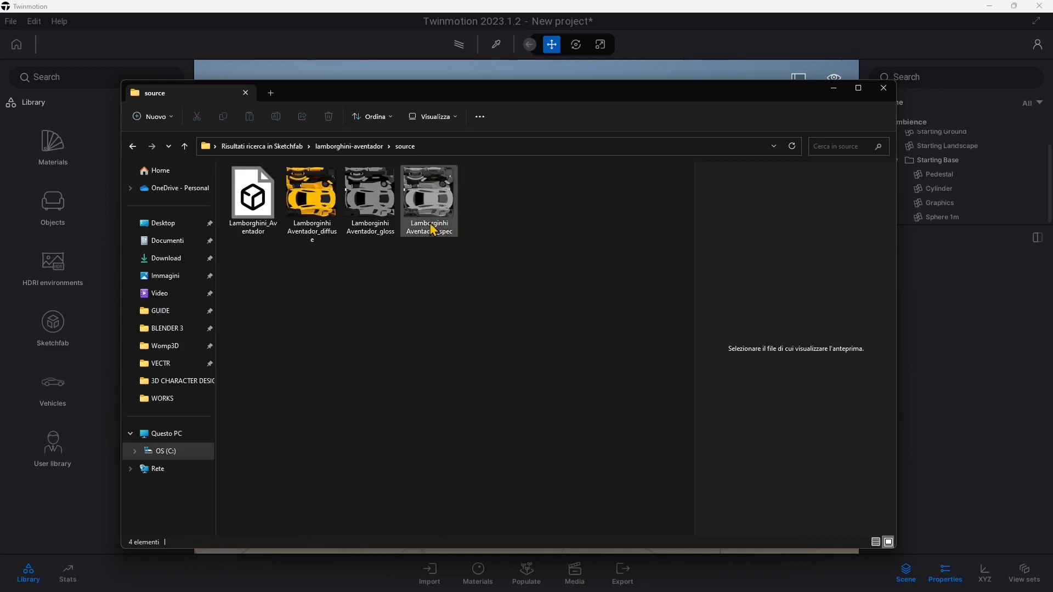
pyautogui.click(331, 214)
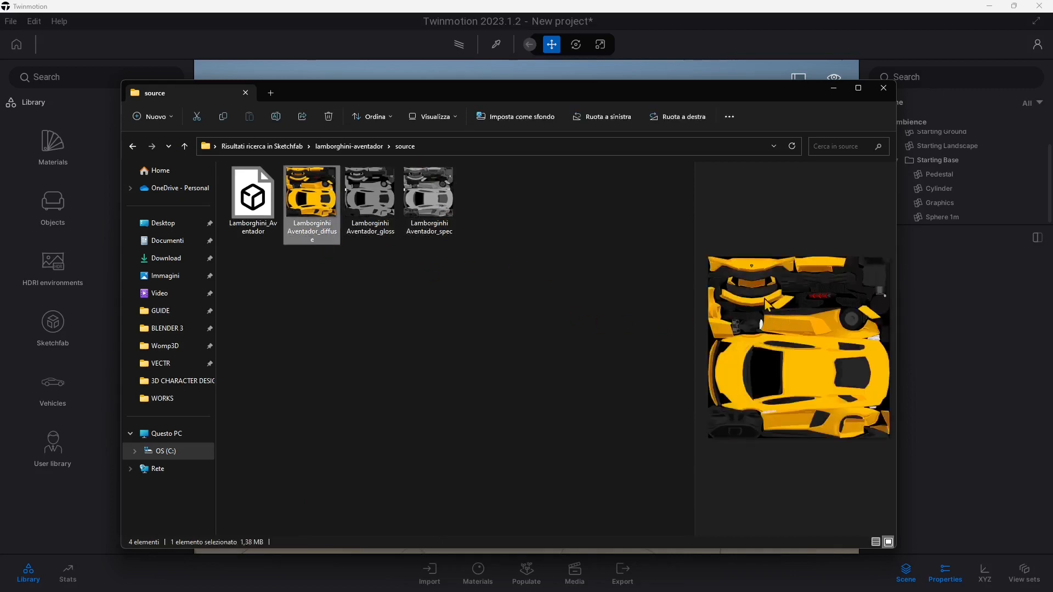
pyautogui.click(252, 198)
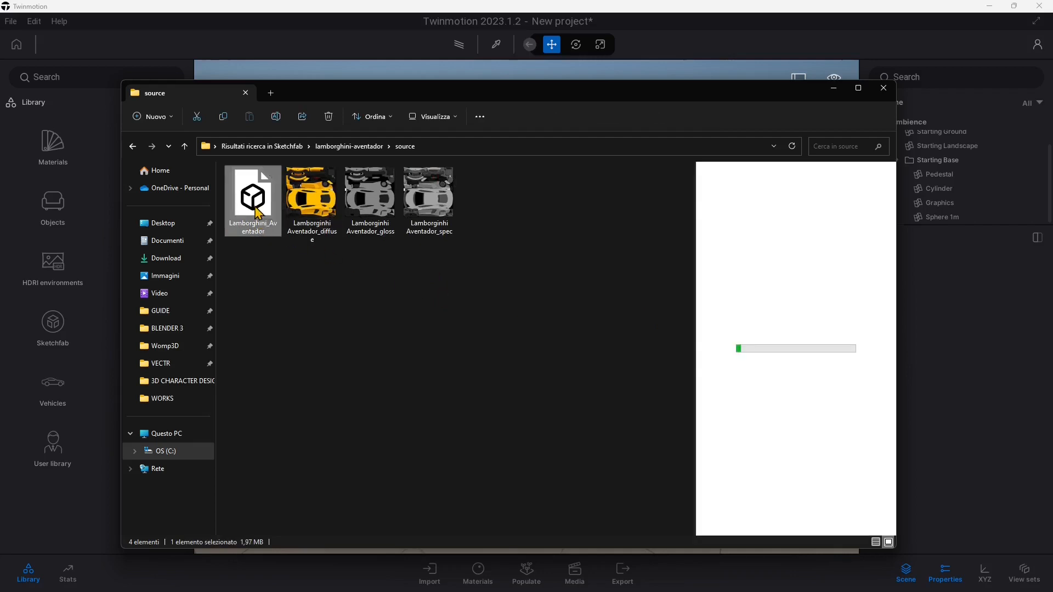
pyautogui.rightClick(259, 209)
pyautogui.click(294, 332)
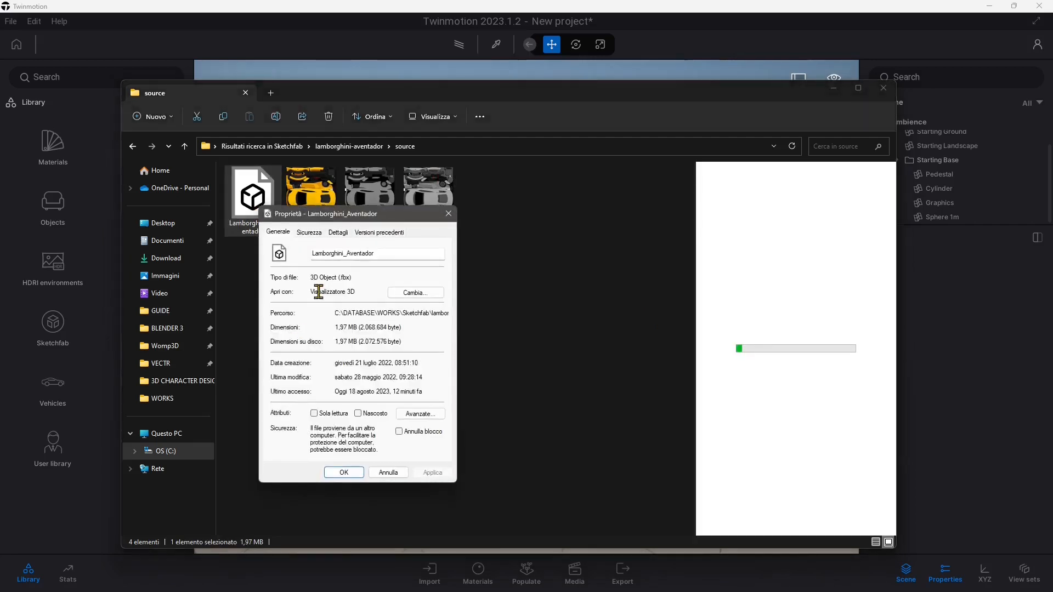
pyautogui.click(449, 214)
# Step: Preview the Aventador's diffuse, gloss and spec texture maps, and close the folder window to return to Twinmotion
pyautogui.click(322, 239)
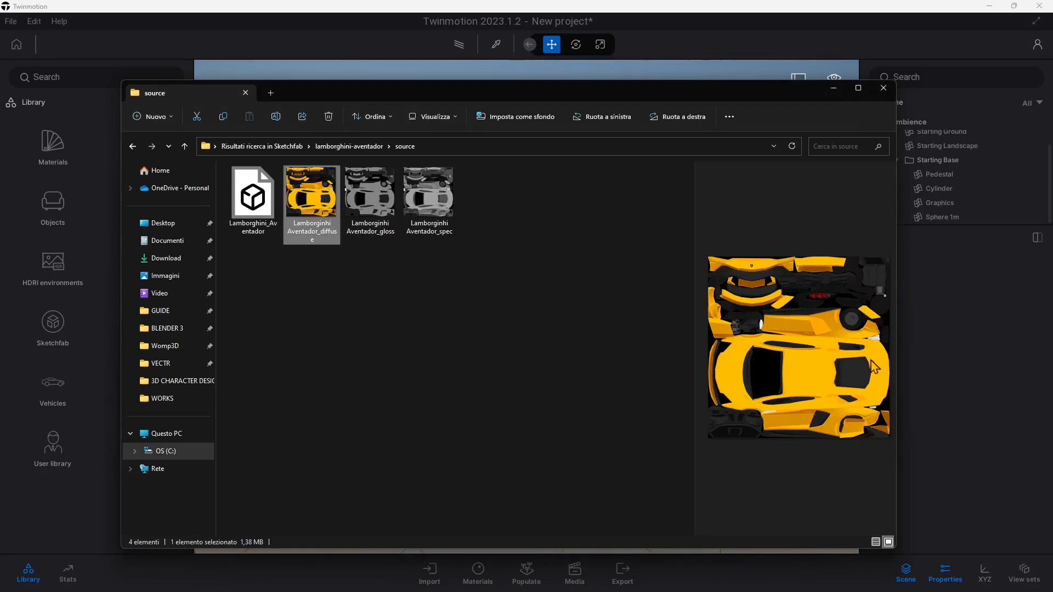
pyautogui.press('Right')
pyautogui.click(444, 226)
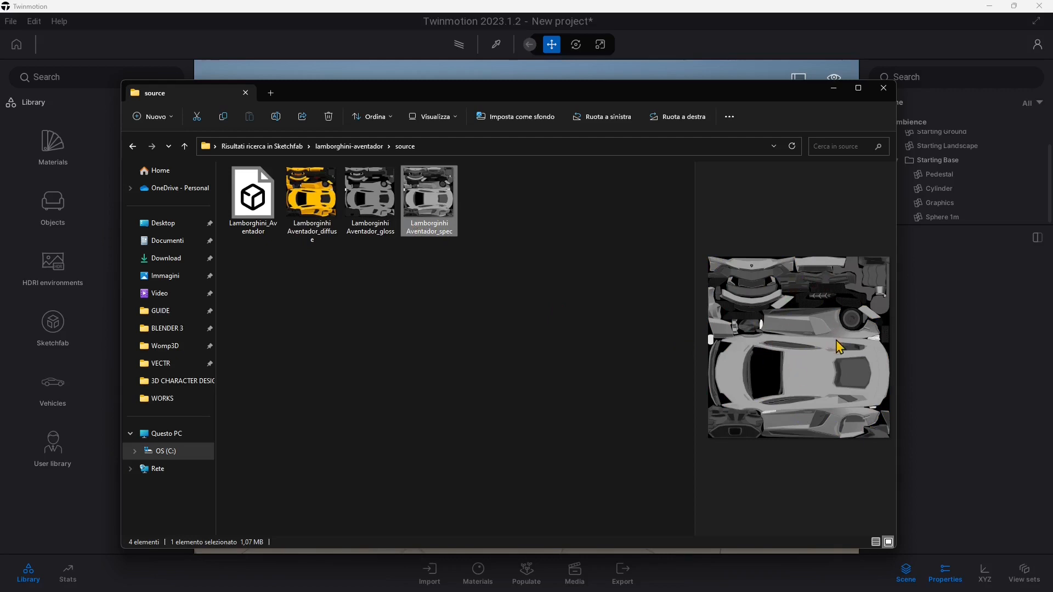
pyautogui.click(365, 217)
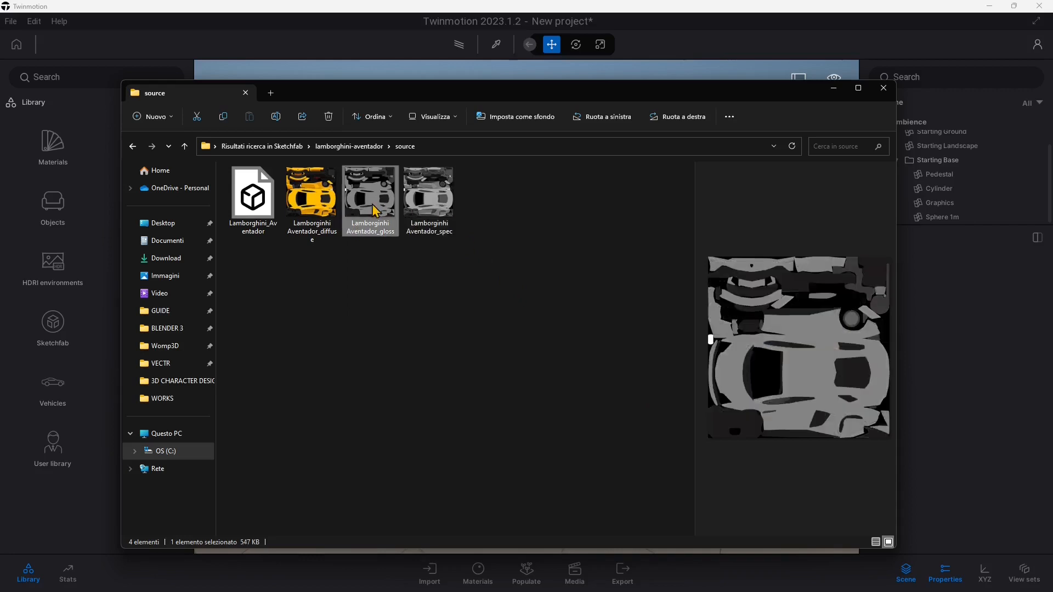
pyautogui.click(325, 219)
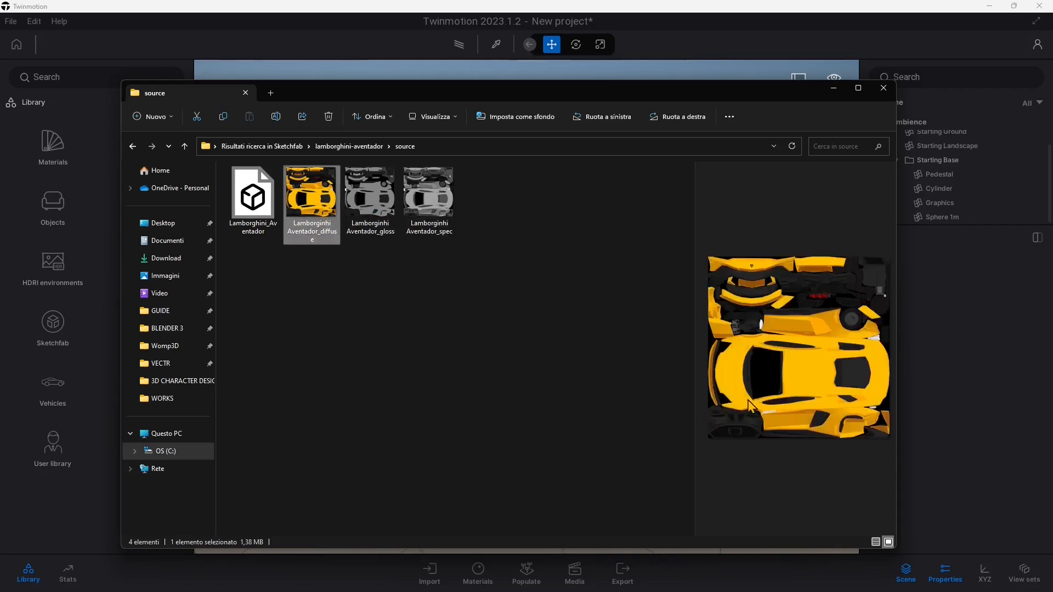
pyautogui.click(883, 96)
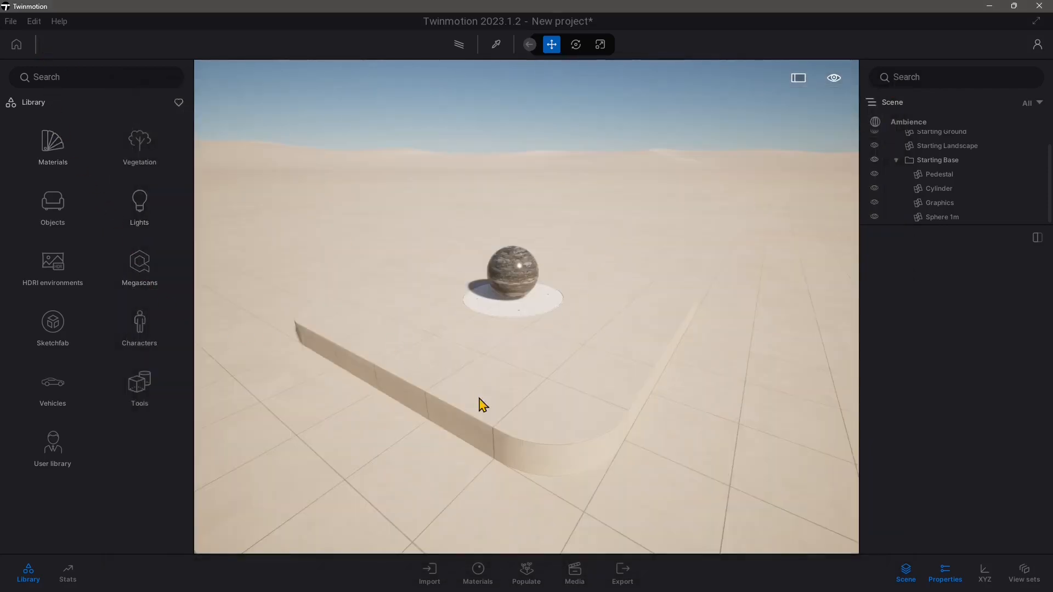
# Step: Start a geometry import and search the Sketchfab folder for "aventa"
pyautogui.click(11, 22)
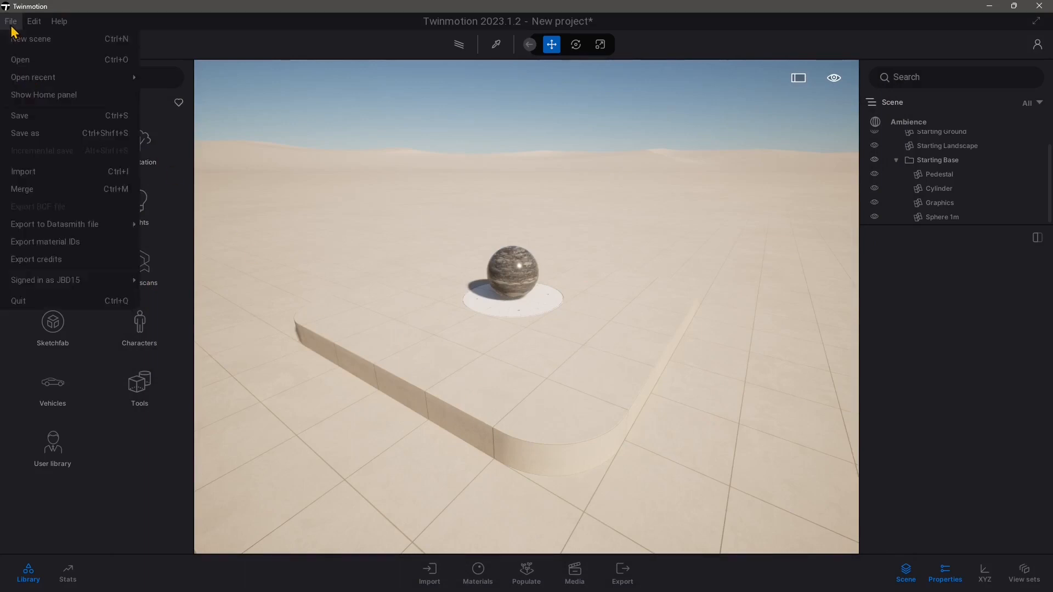
pyautogui.click(25, 177)
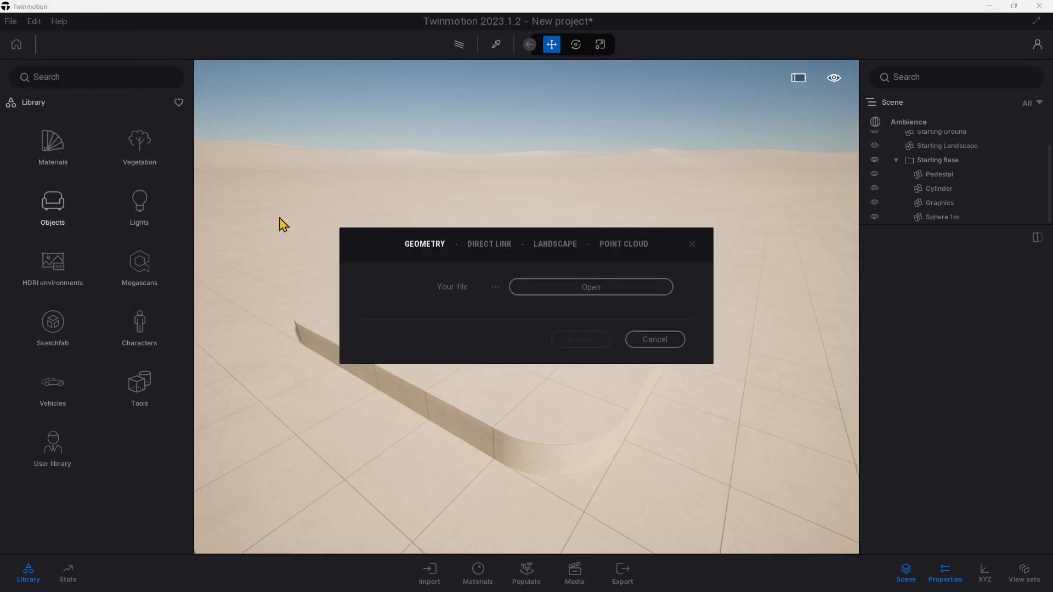
pyautogui.click(559, 292)
pyautogui.click(485, 114)
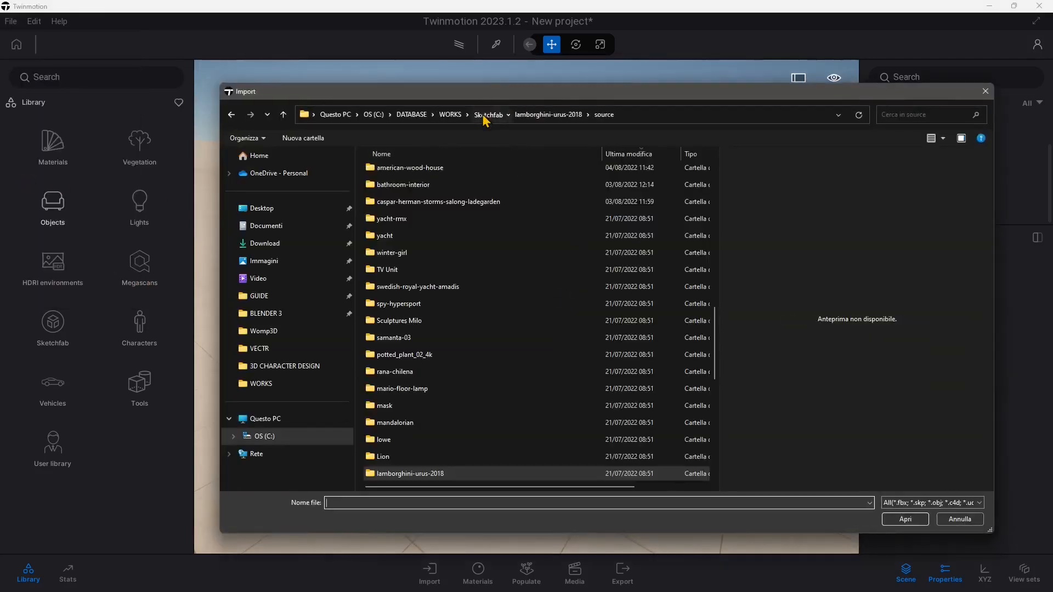
pyautogui.click(937, 114)
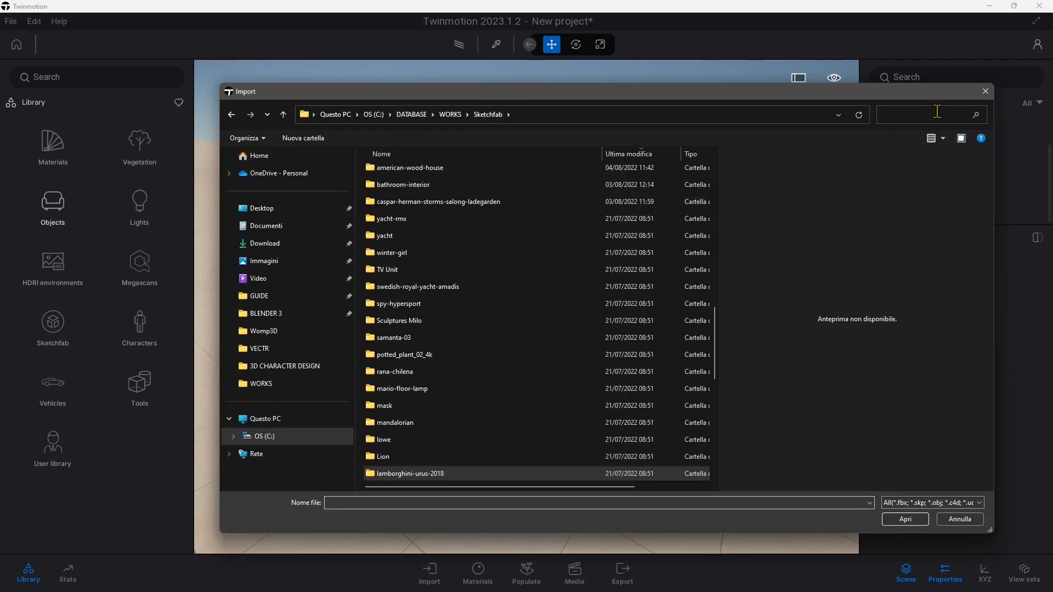
pyautogui.write('aventa')
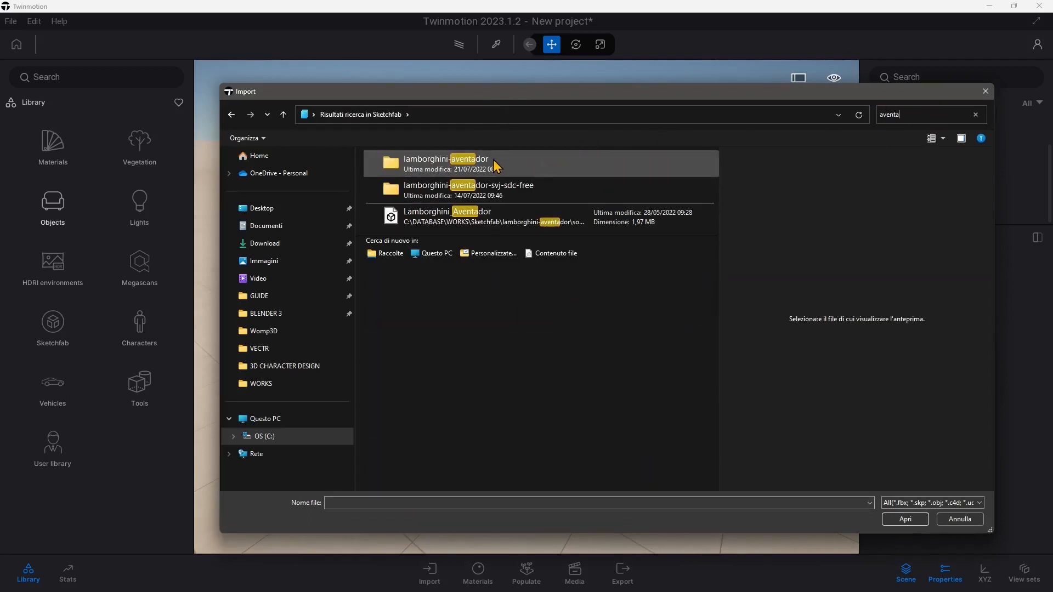
# Step: Choose the Lamborghini_Aventador FBX from the lamborghini-aventador source folder as the file to import
pyautogui.doubleClick(468, 159)
pyautogui.doubleClick(409, 173)
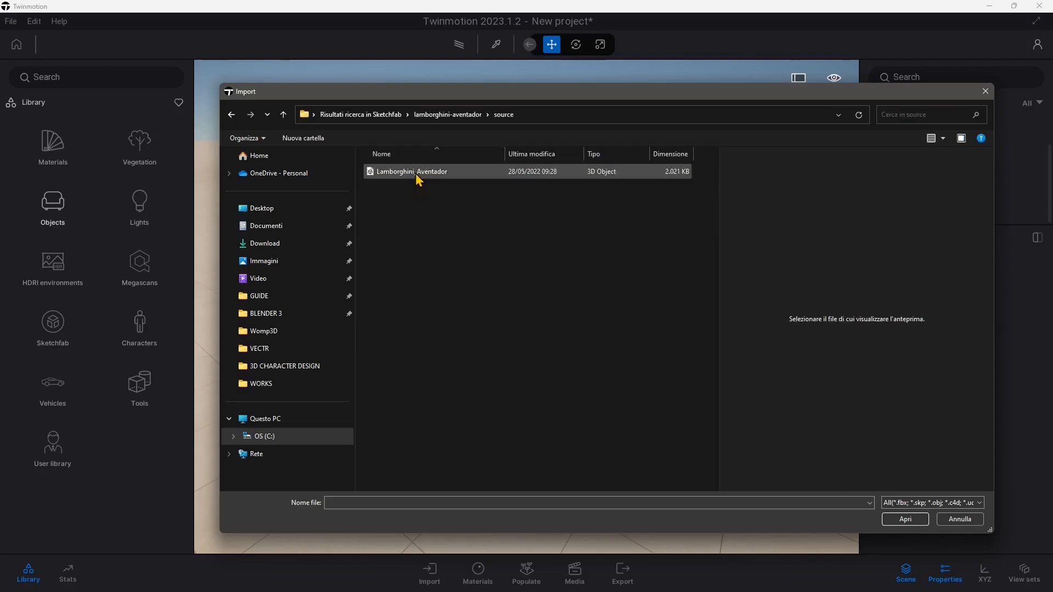
pyautogui.click(416, 174)
pyautogui.click(906, 519)
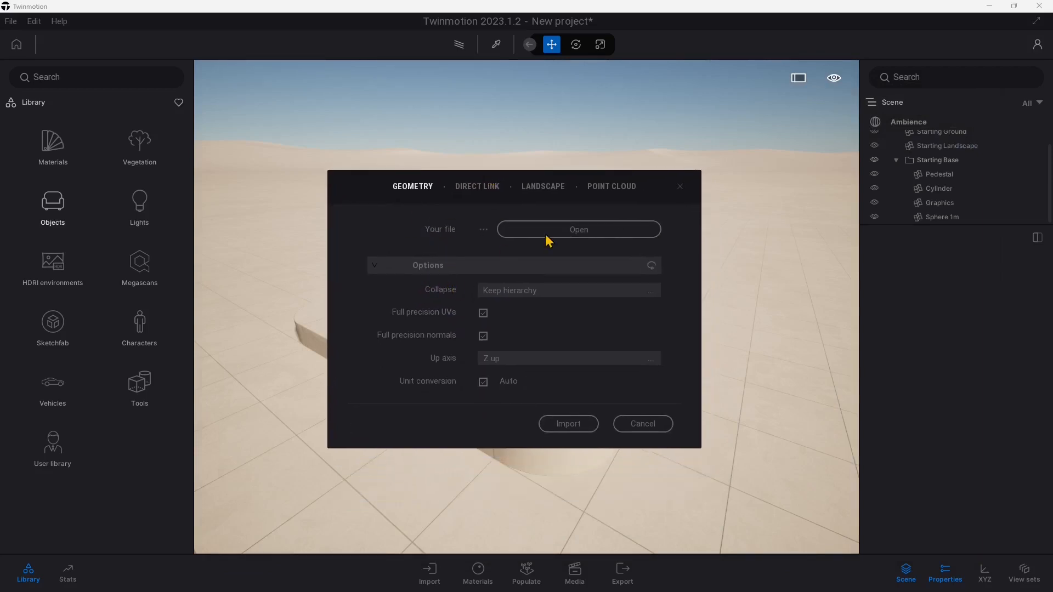
# Step: Import the Aventador with Collapse all, resolving every material conflict with the imported material
pyautogui.click(498, 293)
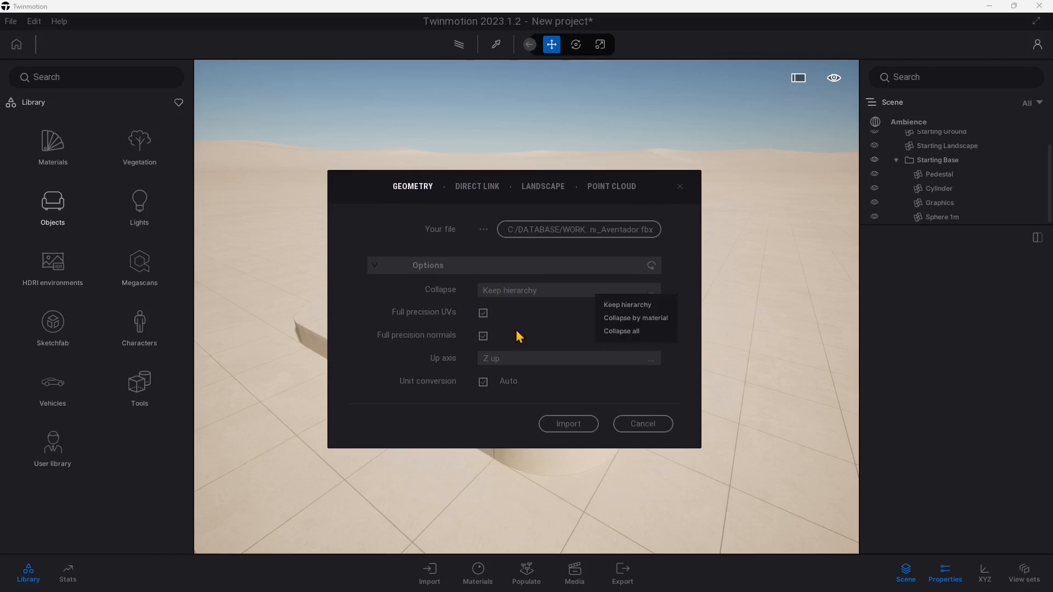
pyautogui.click(626, 332)
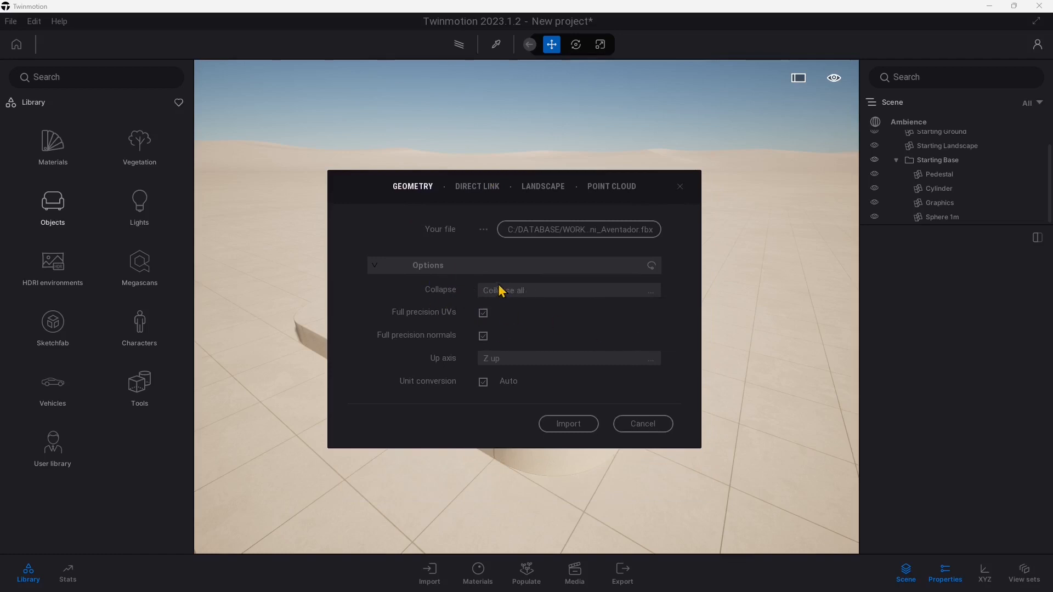
pyautogui.click(570, 425)
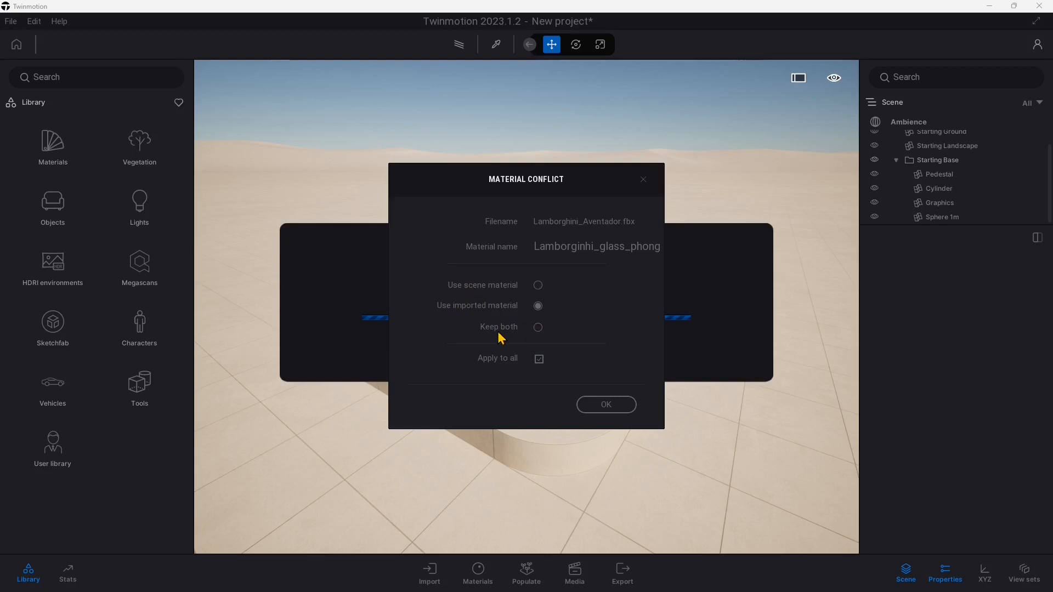
pyautogui.click(620, 405)
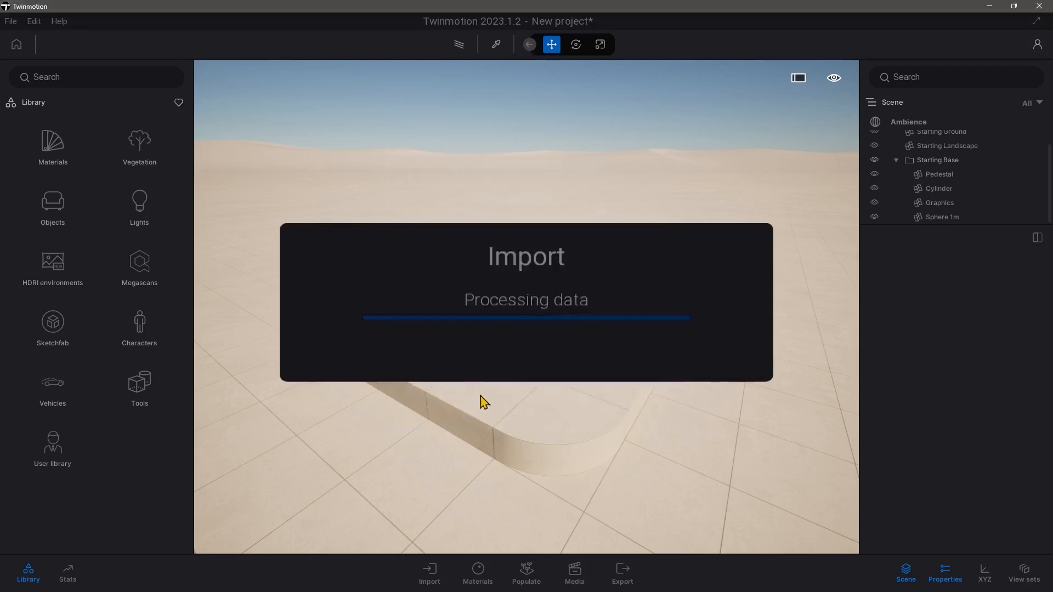
# Step: Select the imported Lamborghini Aventador in the scene, viewing it from higher above
pyautogui.moveTo(455, 382); pyautogui.dragTo(505, 356, button='right')
pyautogui.moveTo(399, 338); pyautogui.dragTo(499, 400, button='right')
pyautogui.click(496, 335)
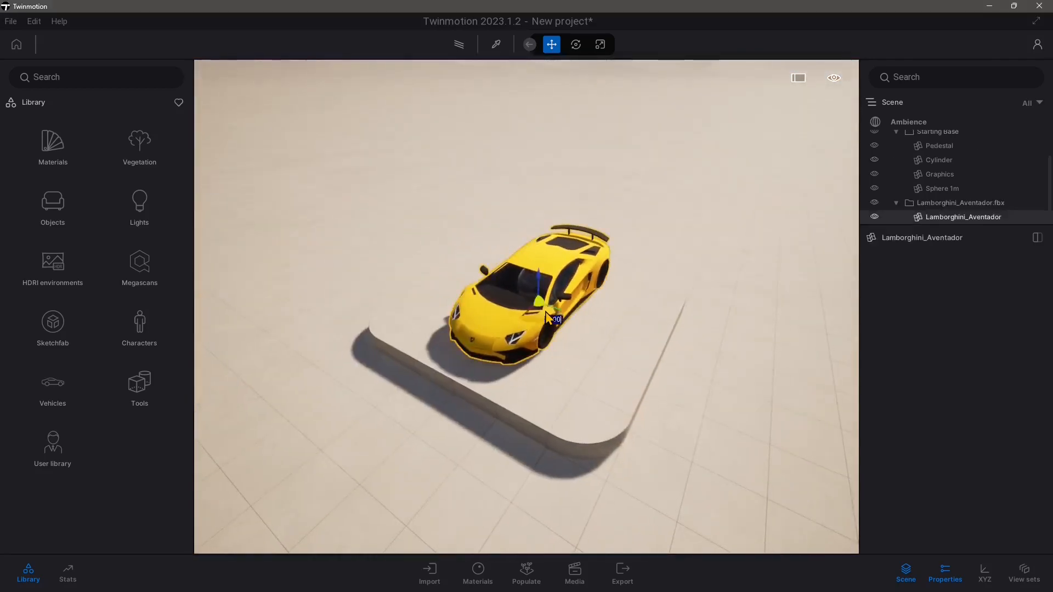
# Step: Move the Lamborghini Aventador off the sphere onto the pedestal area beside it, and scale the car down uniformly
pyautogui.moveTo(521, 324); pyautogui.dragTo(473, 301)
pyautogui.moveTo(525, 346); pyautogui.dragTo(508, 299, button='right')
pyautogui.click(600, 46)
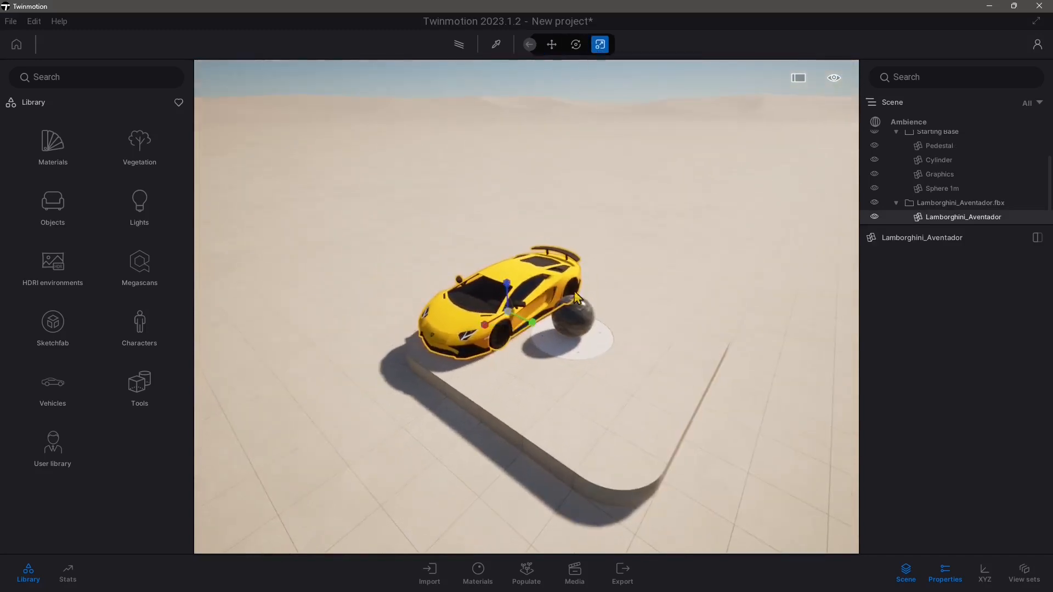
pyautogui.moveTo(510, 327); pyautogui.dragTo(542, 359)
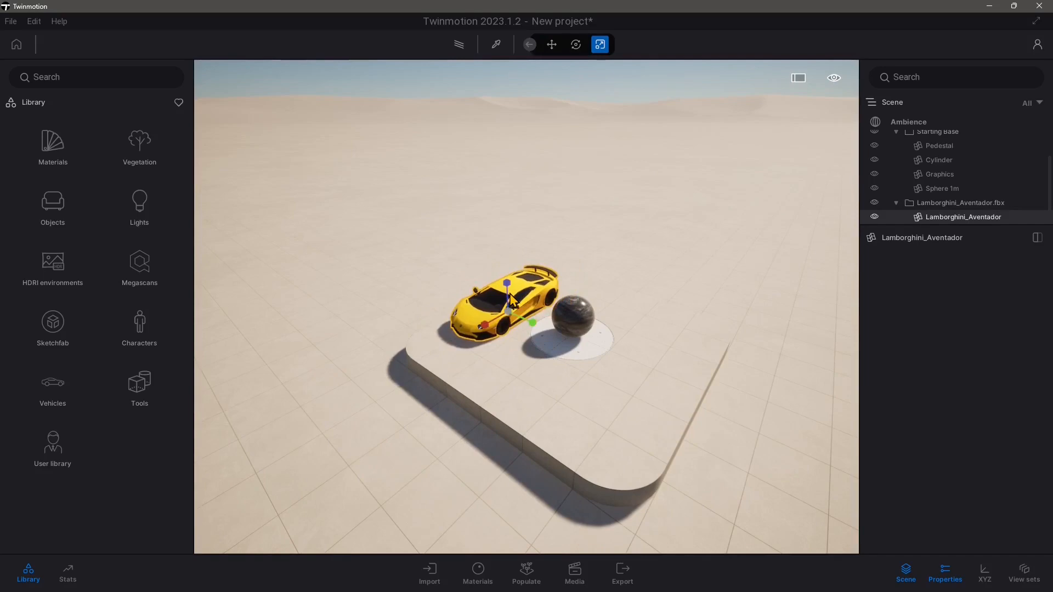
# Step: Pick the Aventador's material with the Material picker and try Car paint Gold from the library's Carpaint materials on it
pyautogui.click(496, 46)
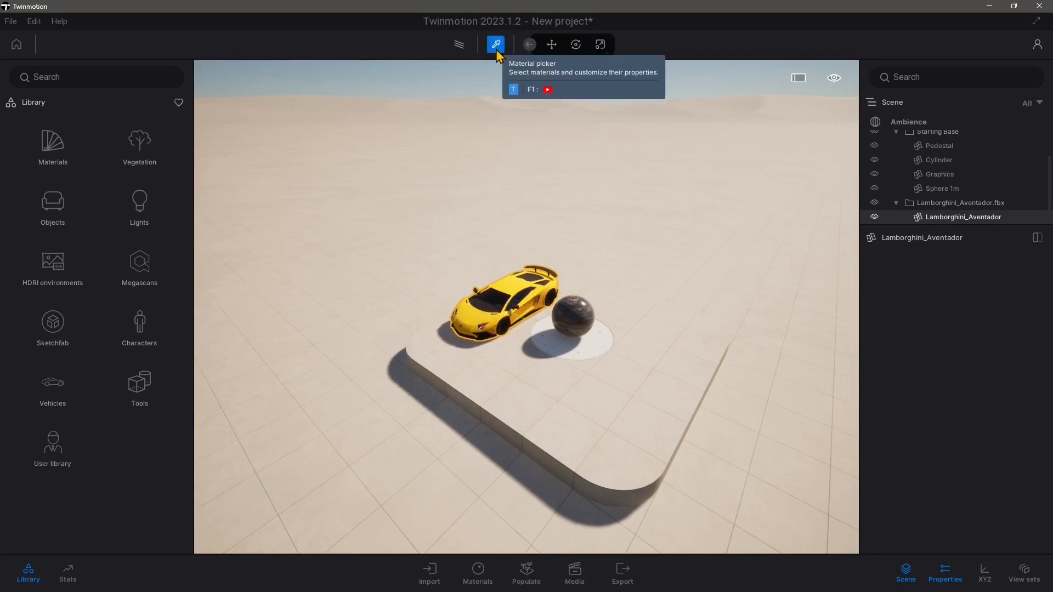
pyautogui.click(516, 282)
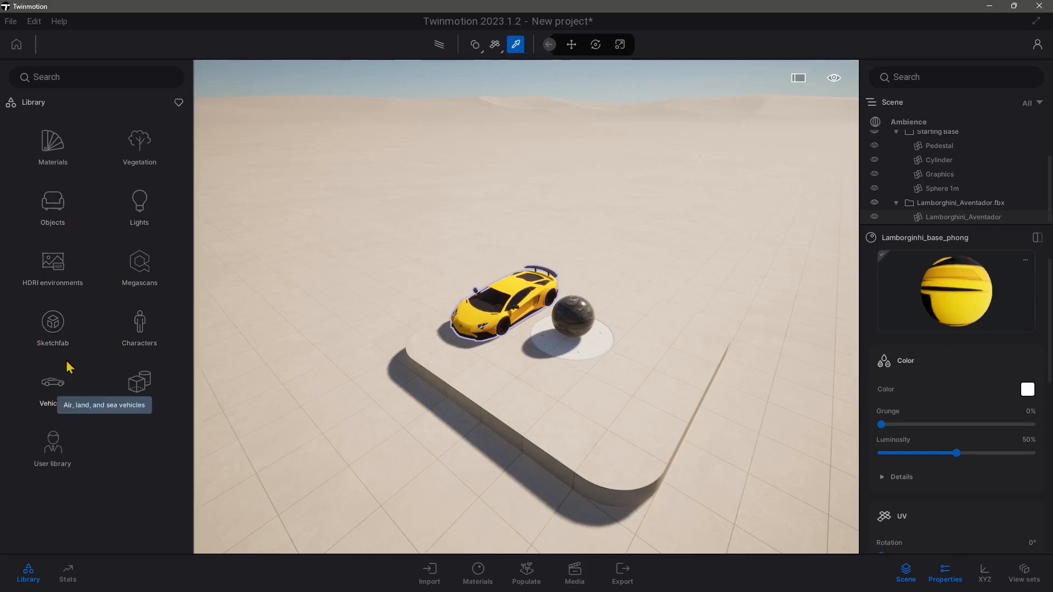
pyautogui.click(53, 148)
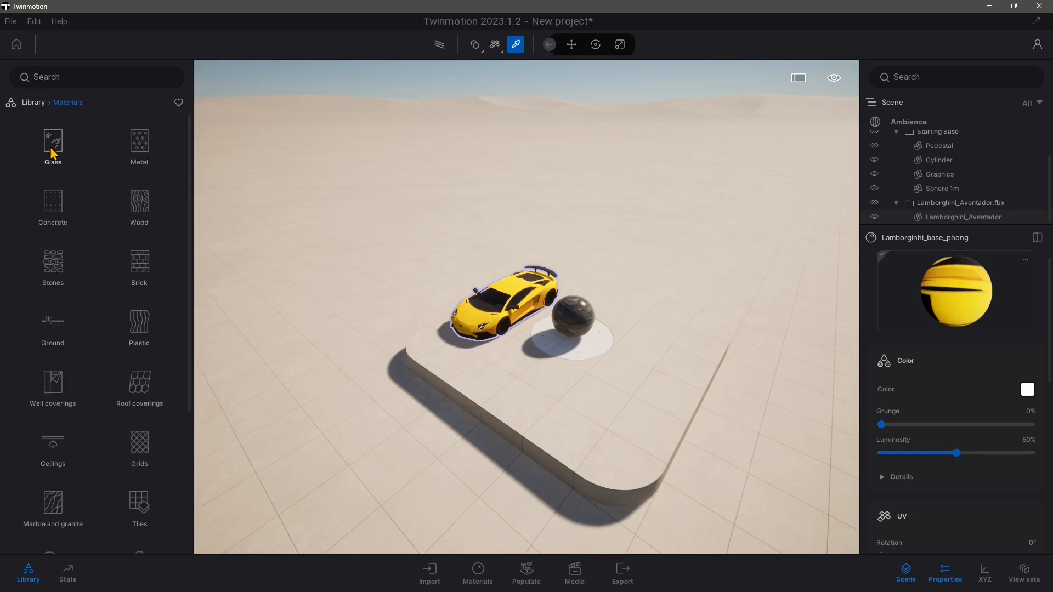
pyautogui.scroll(-4, 96, 431)
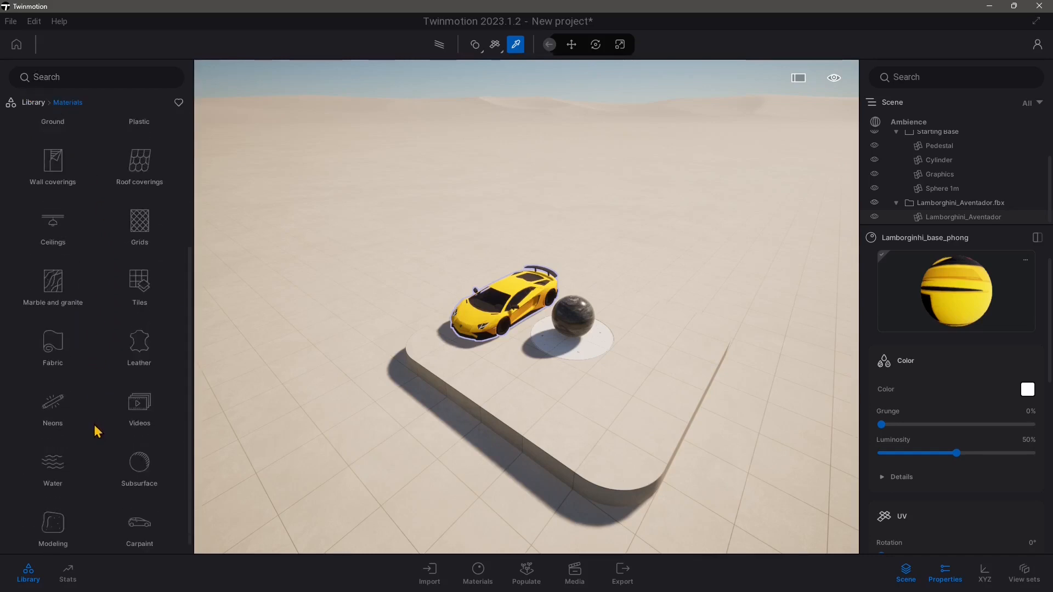
pyautogui.click(140, 527)
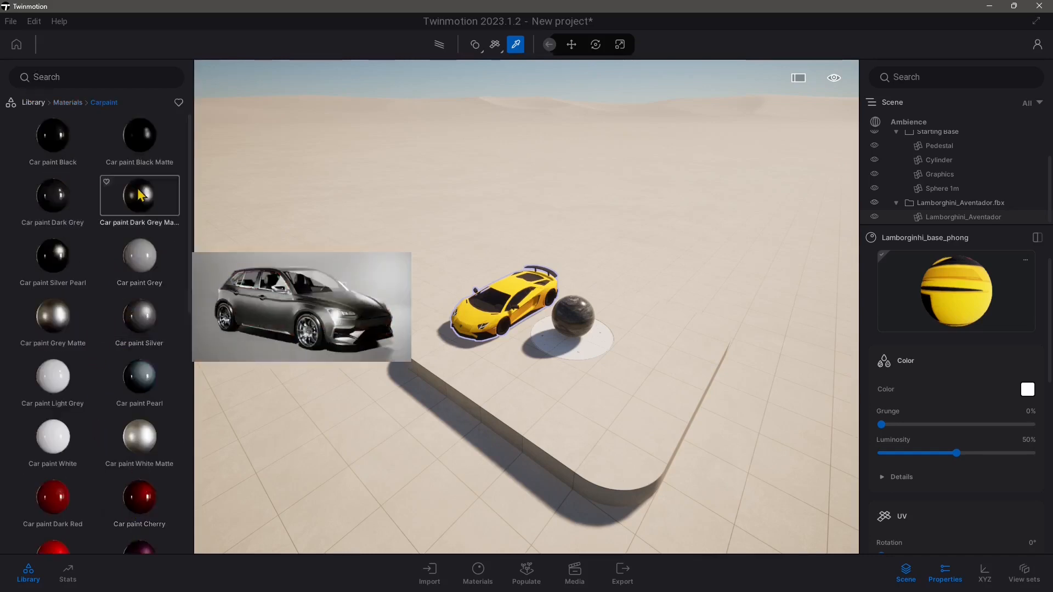
pyautogui.scroll(-7, 85, 410)
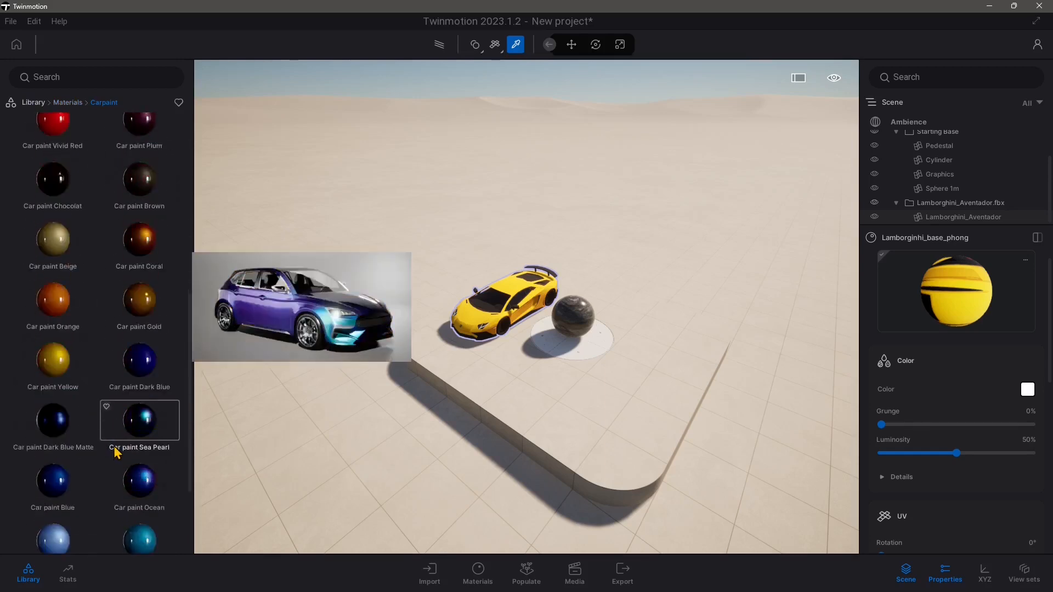
pyautogui.moveTo(140, 282)
pyautogui.mouseDown()
pyautogui.moveTo(177, 312)
pyautogui.moveTo(515, 296)
pyautogui.mouseUp()
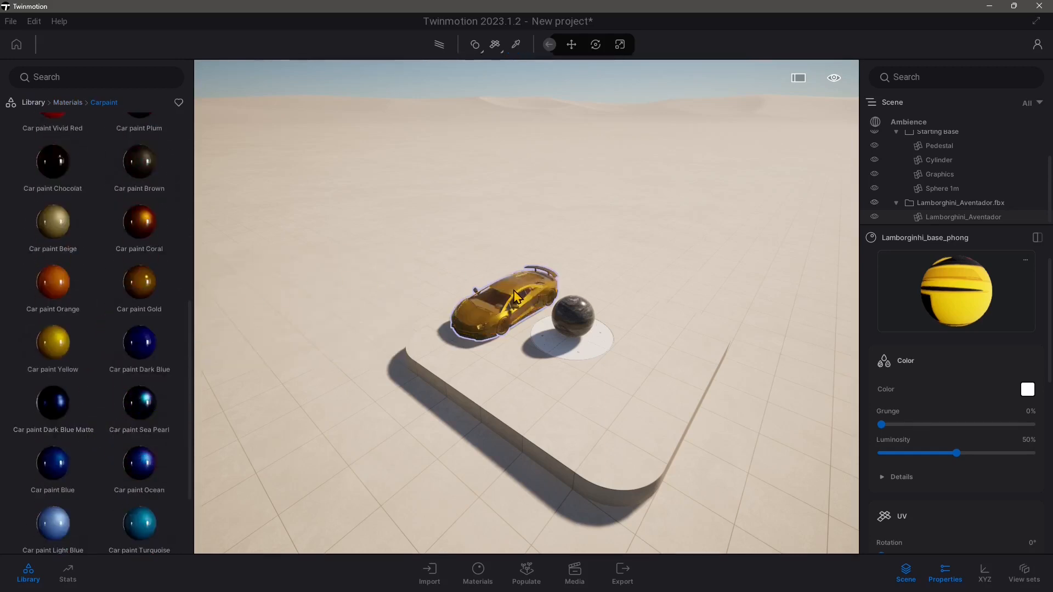
pyautogui.moveTo(52, 342)
pyautogui.mouseDown()
pyautogui.moveTo(204, 329)
pyautogui.moveTo(89, 348)
pyautogui.moveTo(380, 351)
pyautogui.moveTo(505, 288)
pyautogui.moveTo(96, 361)
pyautogui.moveTo(47, 336)
pyautogui.mouseUp()
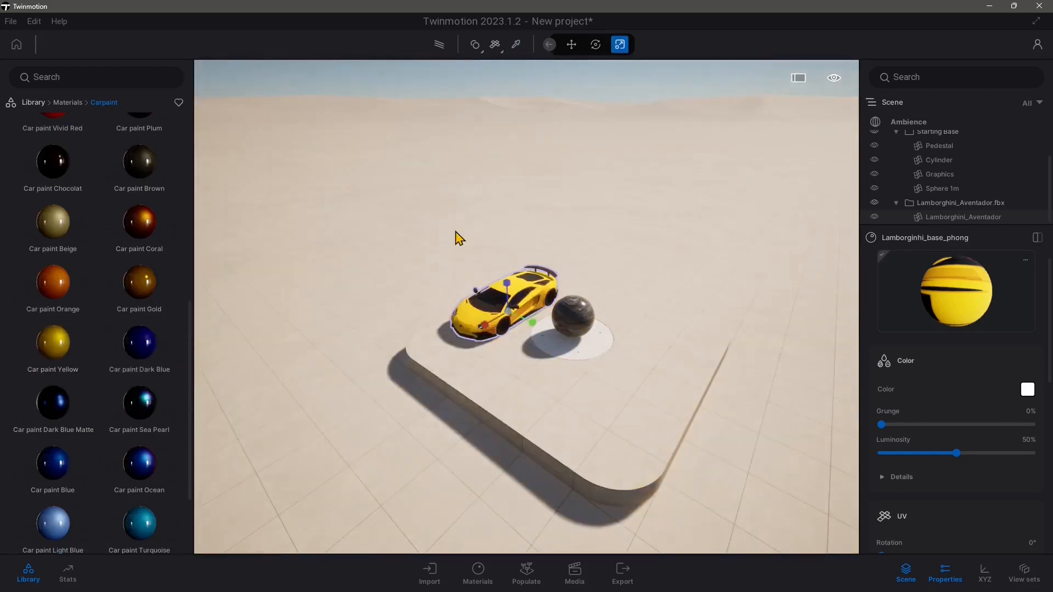
pyautogui.click(459, 235)
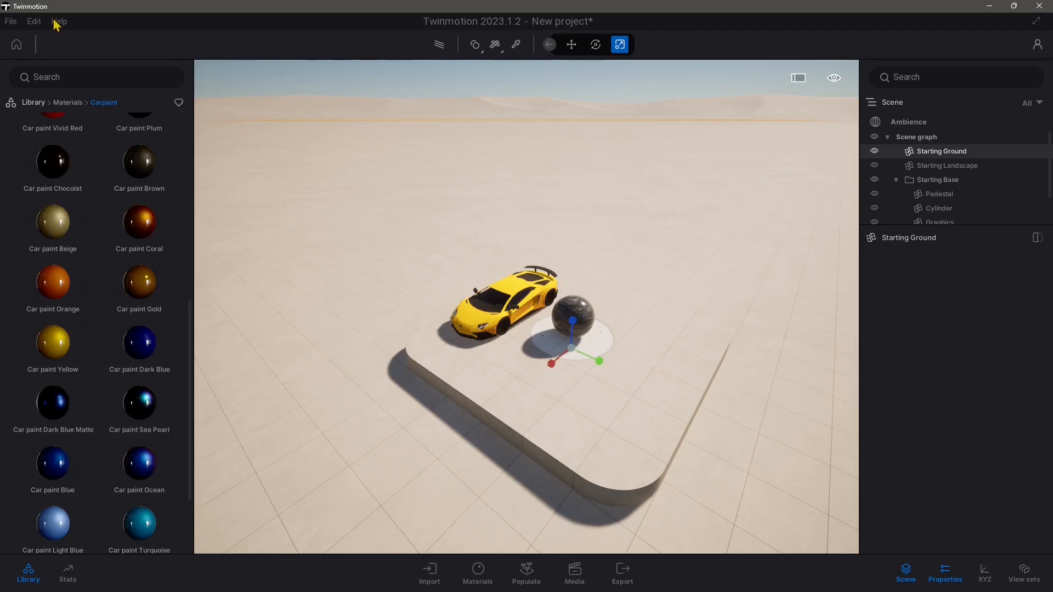
# Step: Start another geometry import and find the free__lamborghini_terzo_millennio folder inside the Sketchfab folder
pyautogui.click(10, 22)
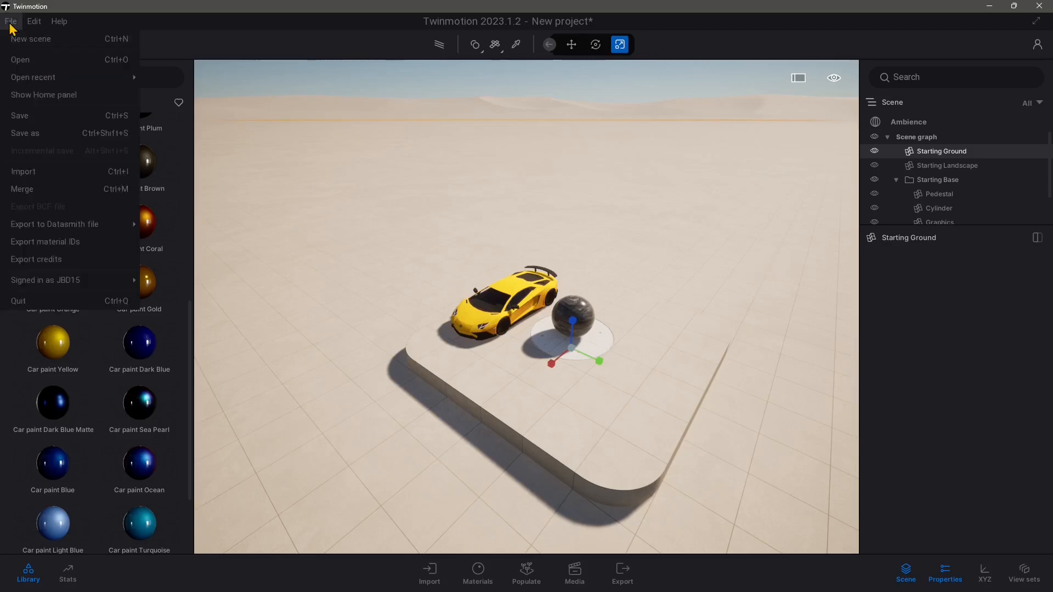
pyautogui.click(40, 173)
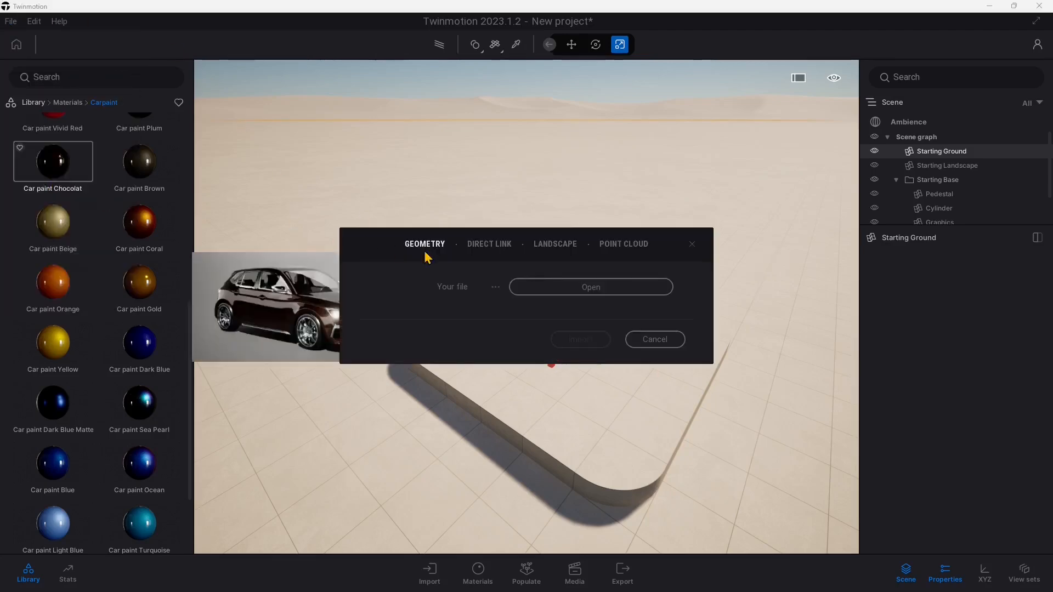
pyautogui.click(569, 286)
pyautogui.click(516, 117)
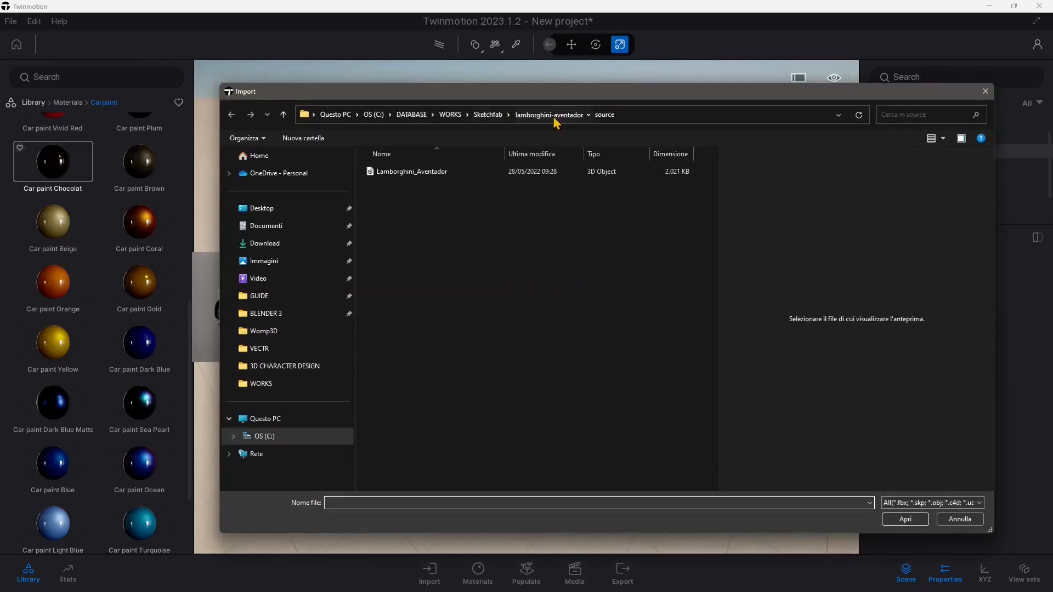
pyautogui.click(487, 116)
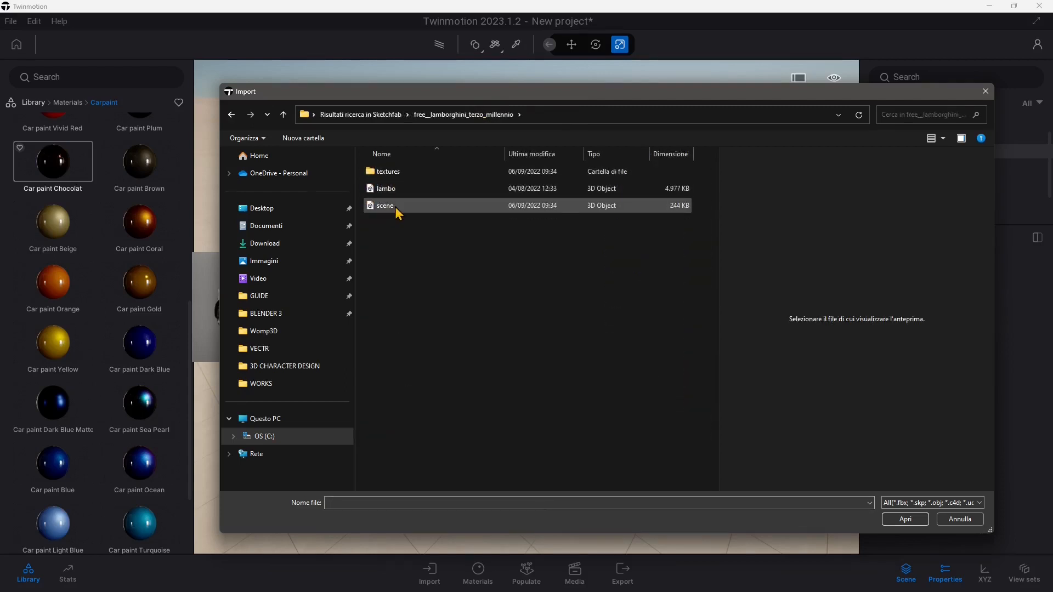
# Step: Check the file type of the scene 3D object in its file properties
pyautogui.click(395, 207)
pyautogui.rightClick(389, 206)
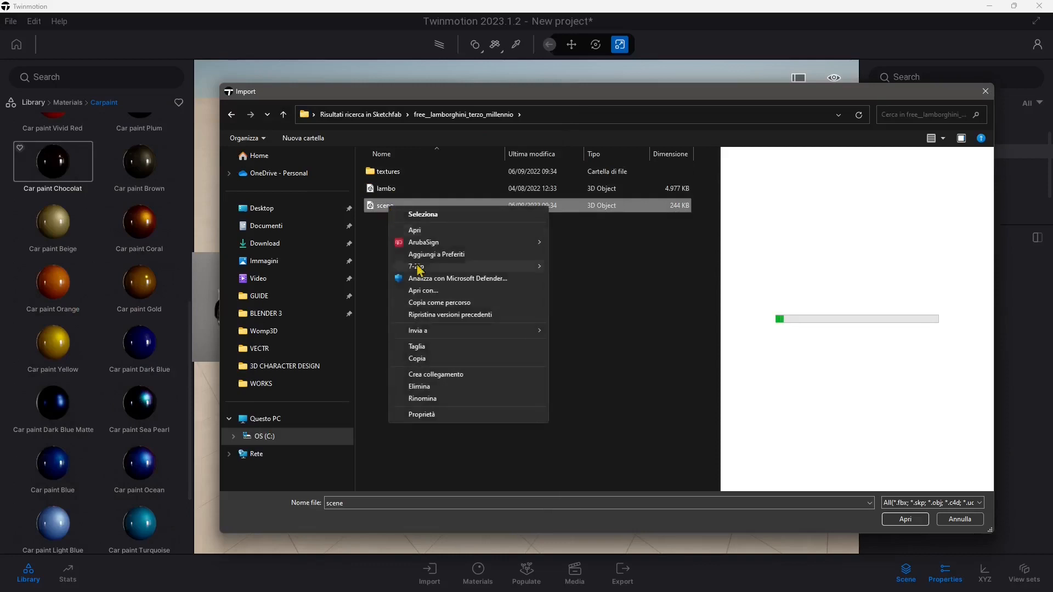
pyautogui.click(422, 414)
pyautogui.moveTo(486, 278); pyautogui.dragTo(473, 281)
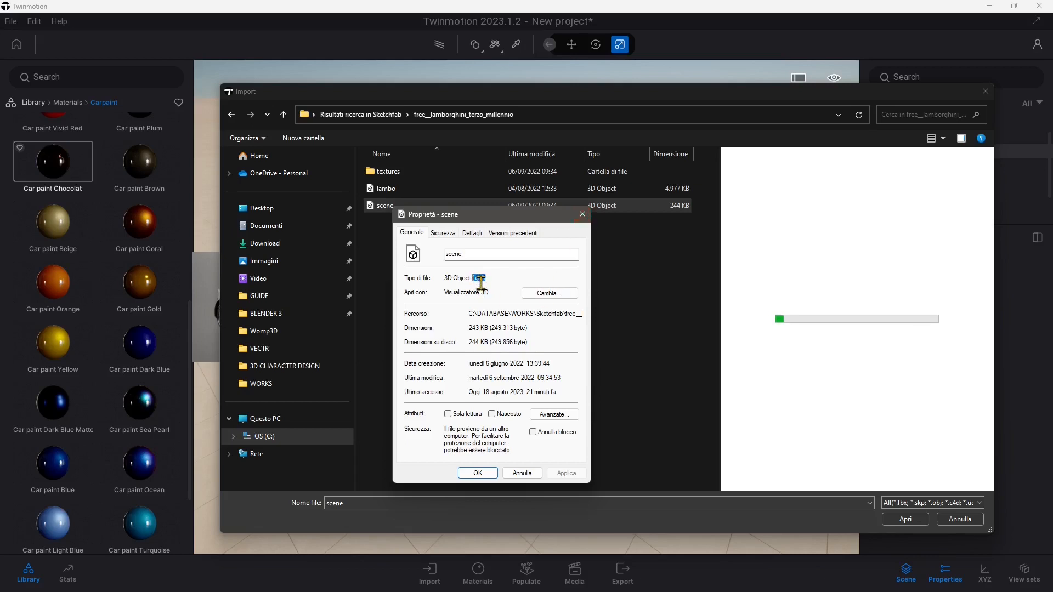
pyautogui.click(577, 218)
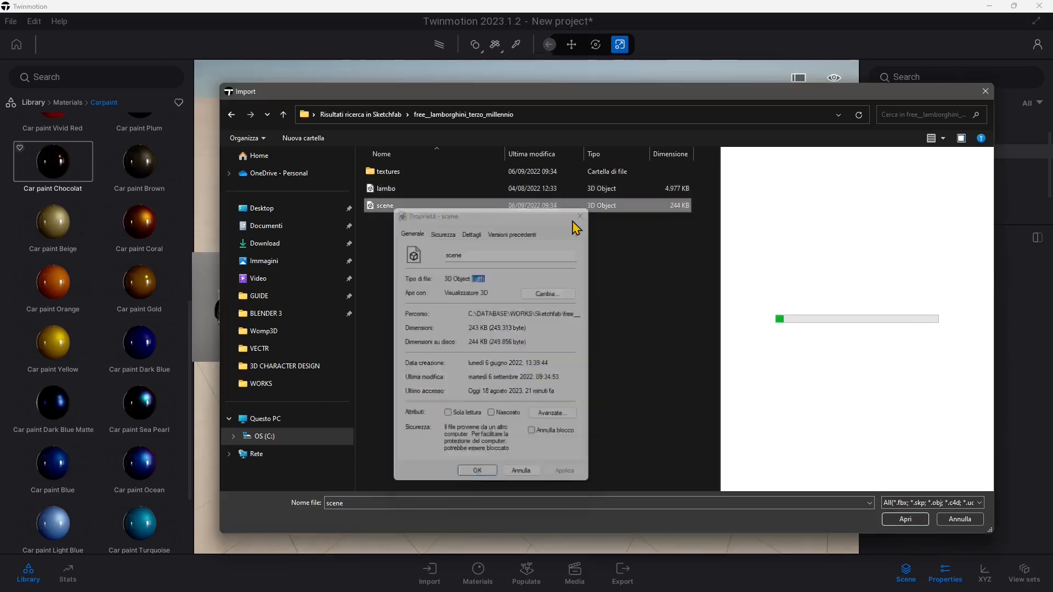
# Step: Check the file type of the lambo 3D object in its file properties
pyautogui.click(409, 189)
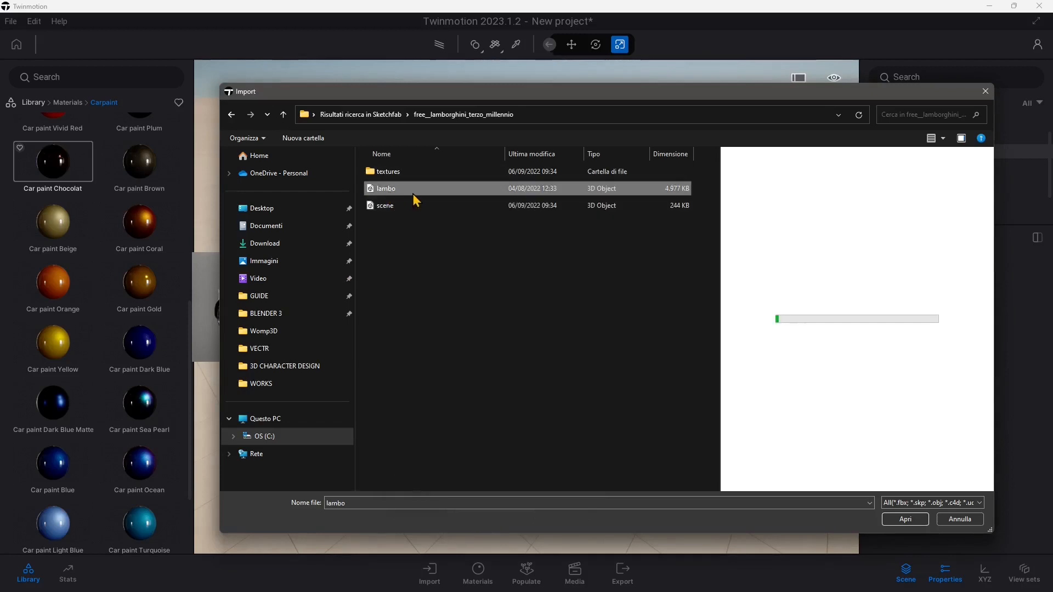
pyautogui.rightClick(393, 192)
pyautogui.click(425, 398)
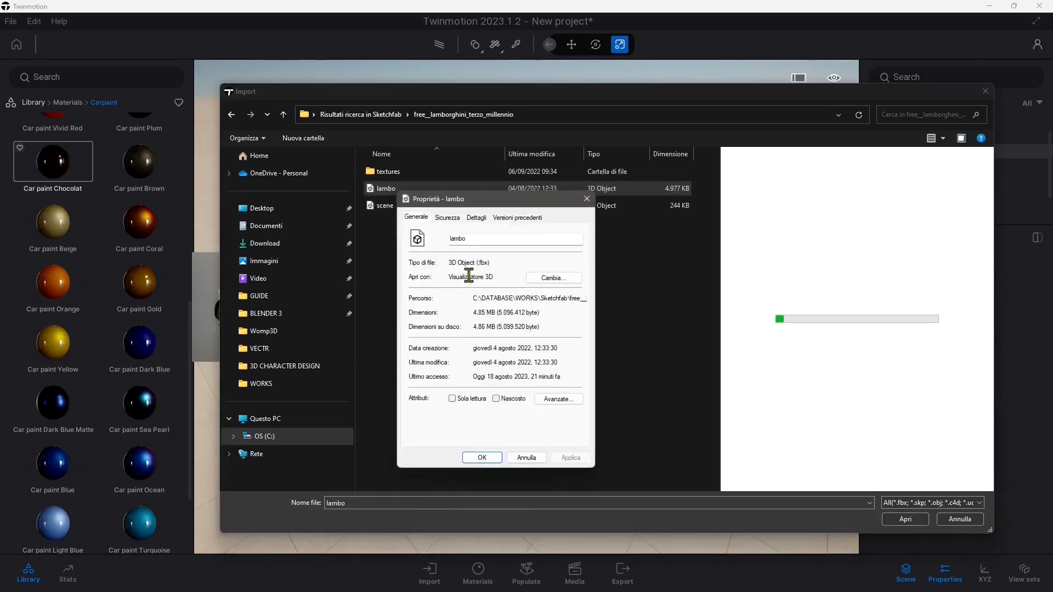
pyautogui.click(587, 199)
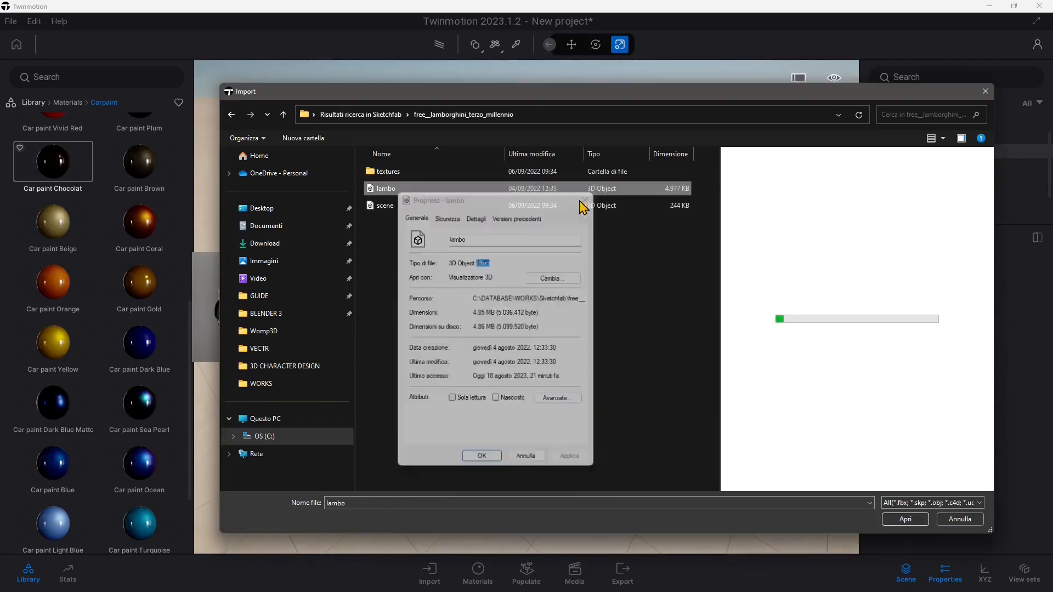
# Step: Look into the model's textures folder, and choose the scene.gltf file beside it for the import
pyautogui.click(391, 207)
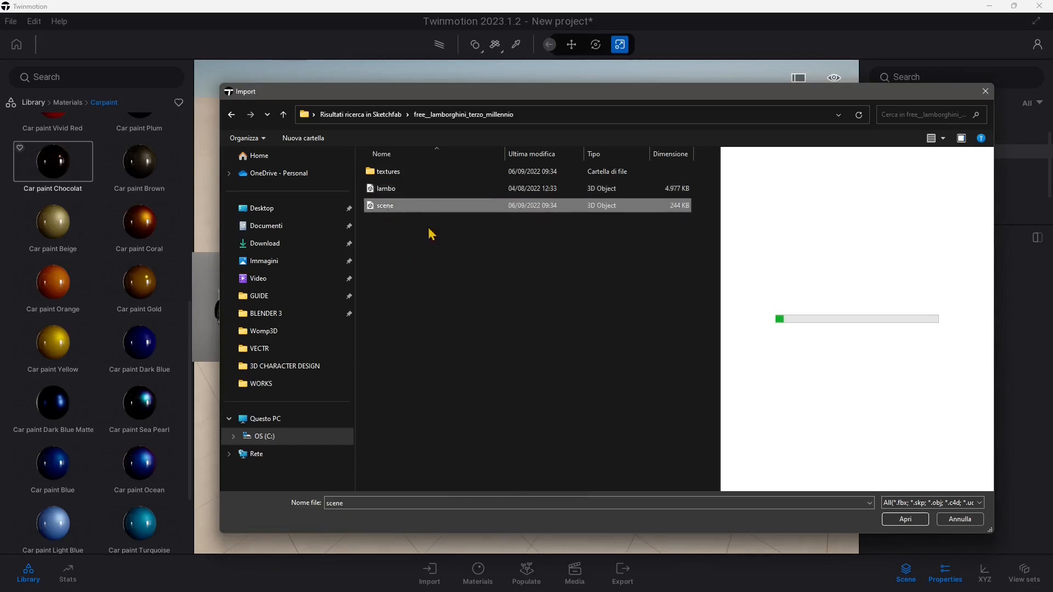
pyautogui.click(378, 174)
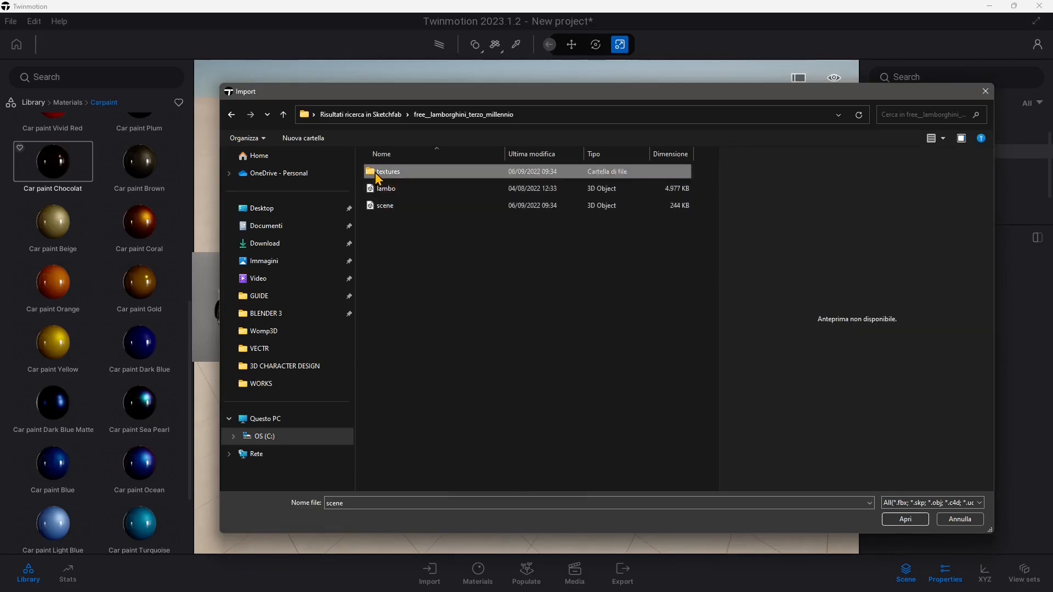
pyautogui.doubleClick(377, 174)
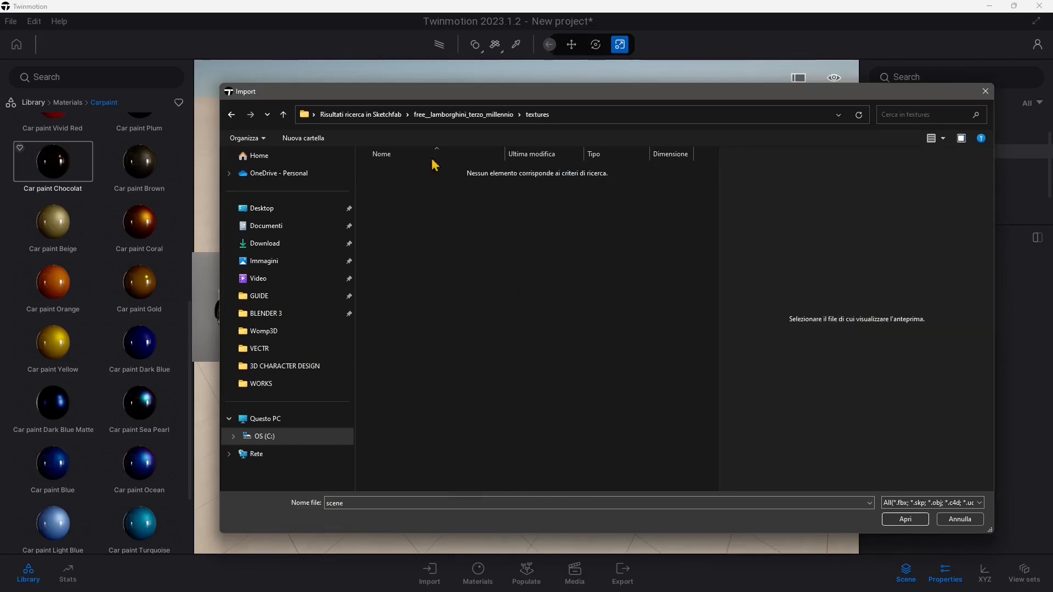
pyautogui.hotkey('alt', 'Left')
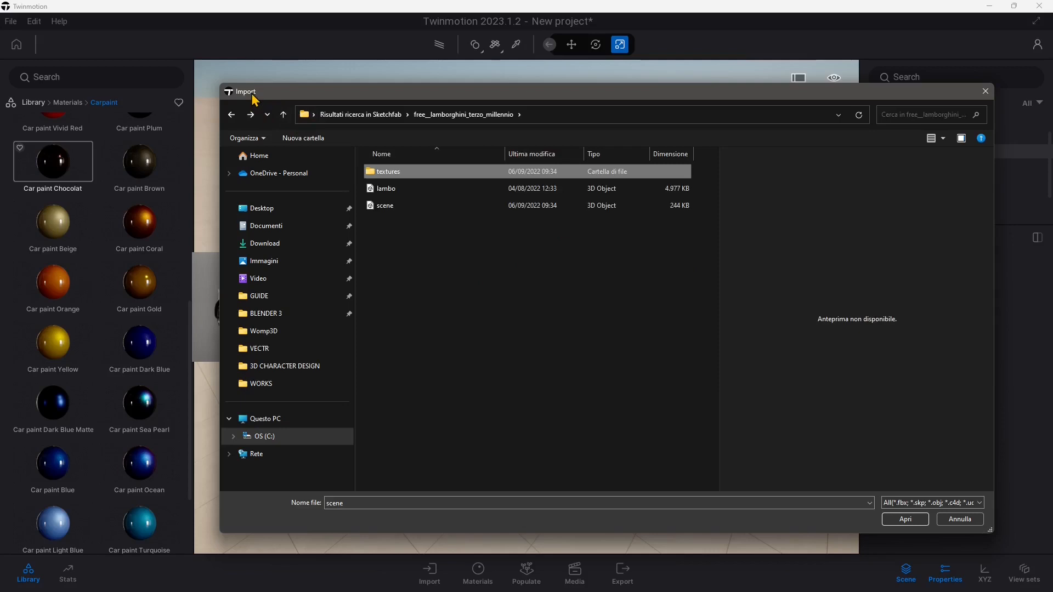
pyautogui.click(384, 207)
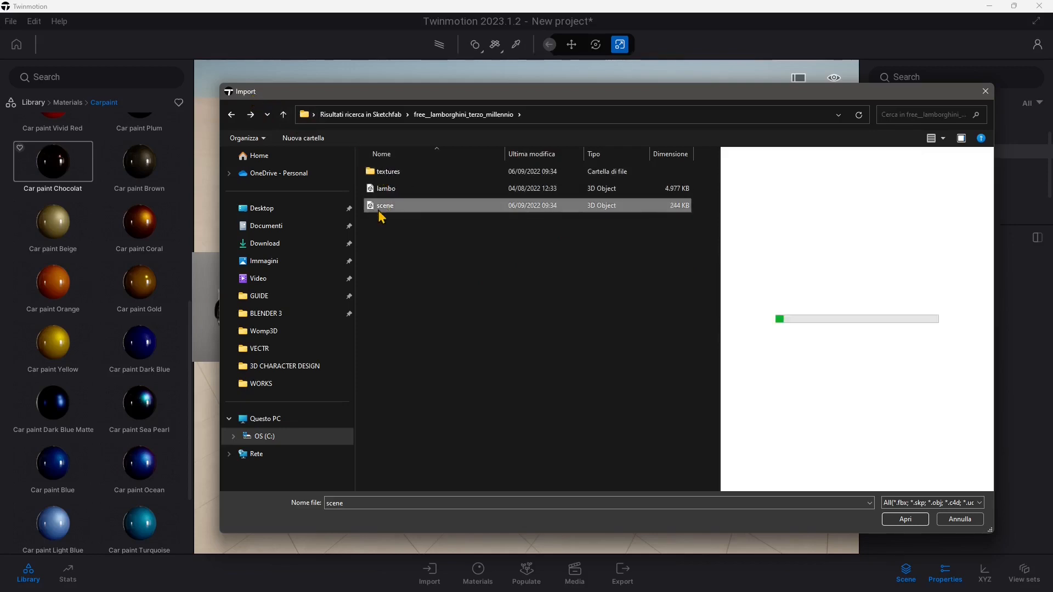
pyautogui.click(902, 521)
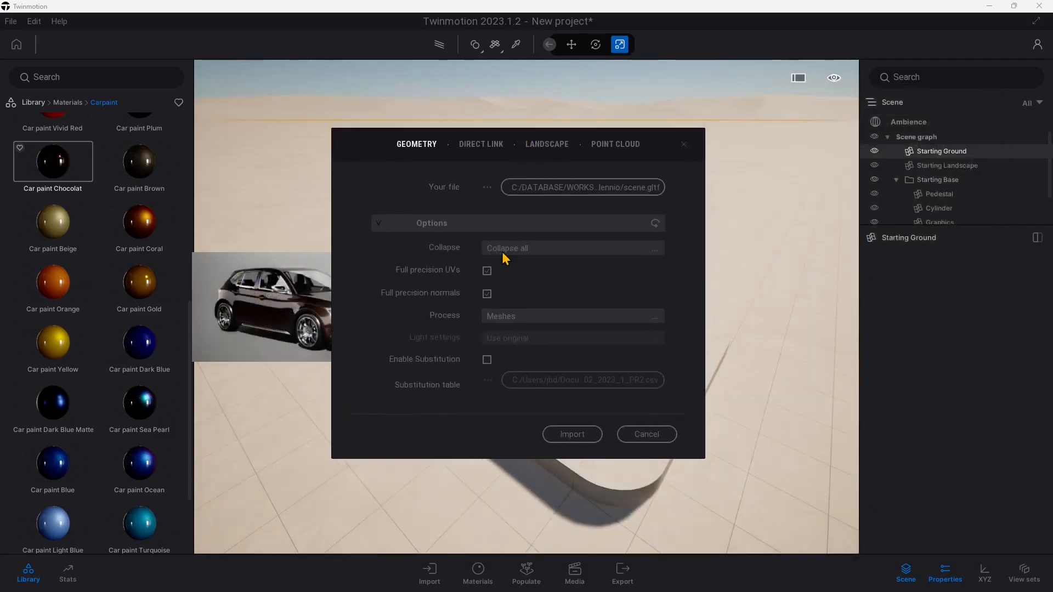
# Step: Import scene.gltf with Collapse set to Keep hierarchy, resolving all material conflicts with the imported material
pyautogui.click(507, 253)
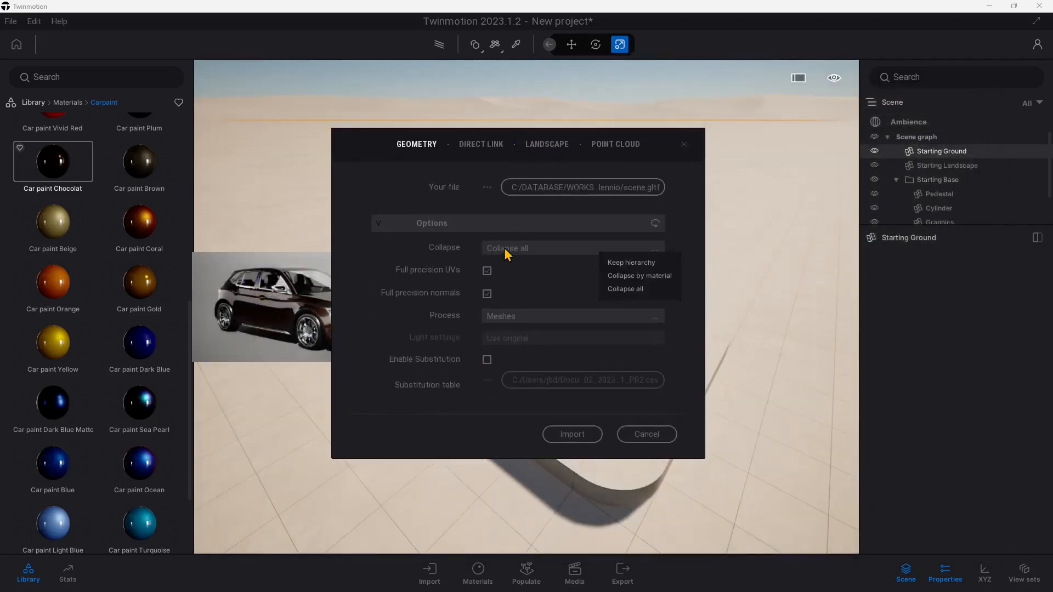
pyautogui.click(630, 265)
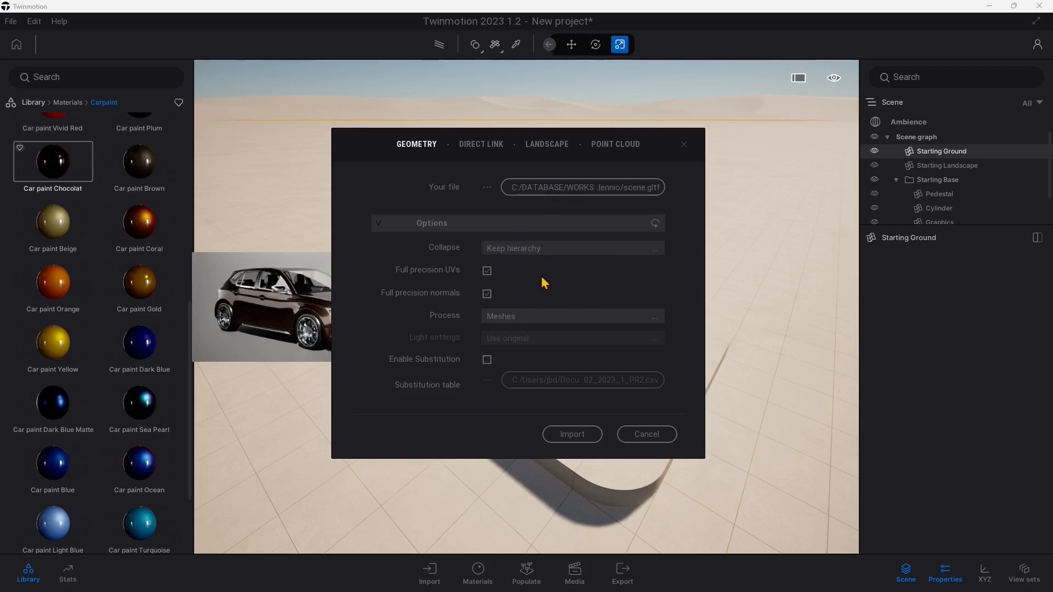
pyautogui.moveTo(525, 279)
pyautogui.click(515, 251)
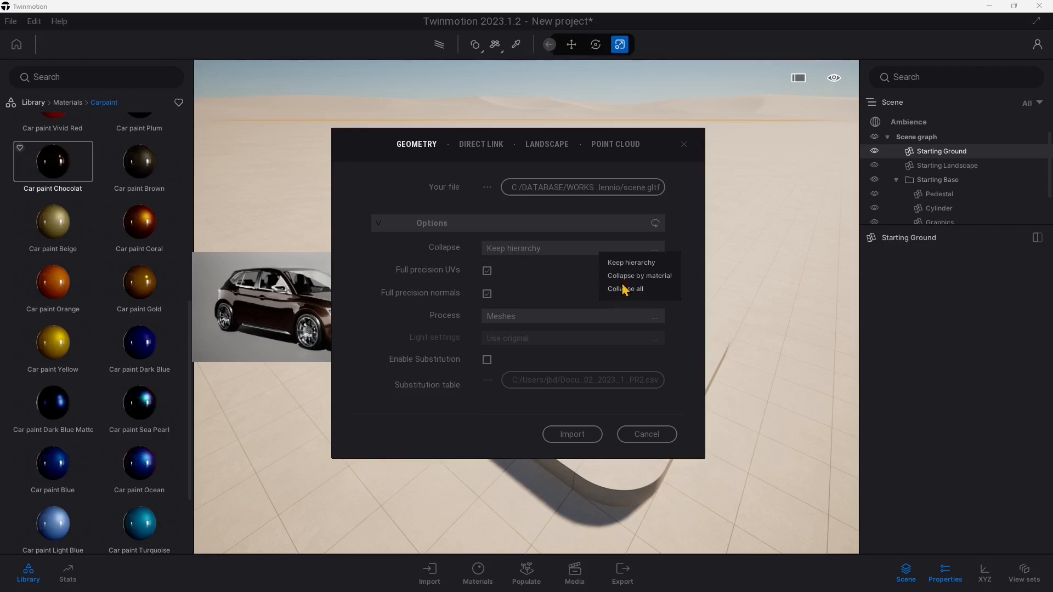
pyautogui.click(629, 264)
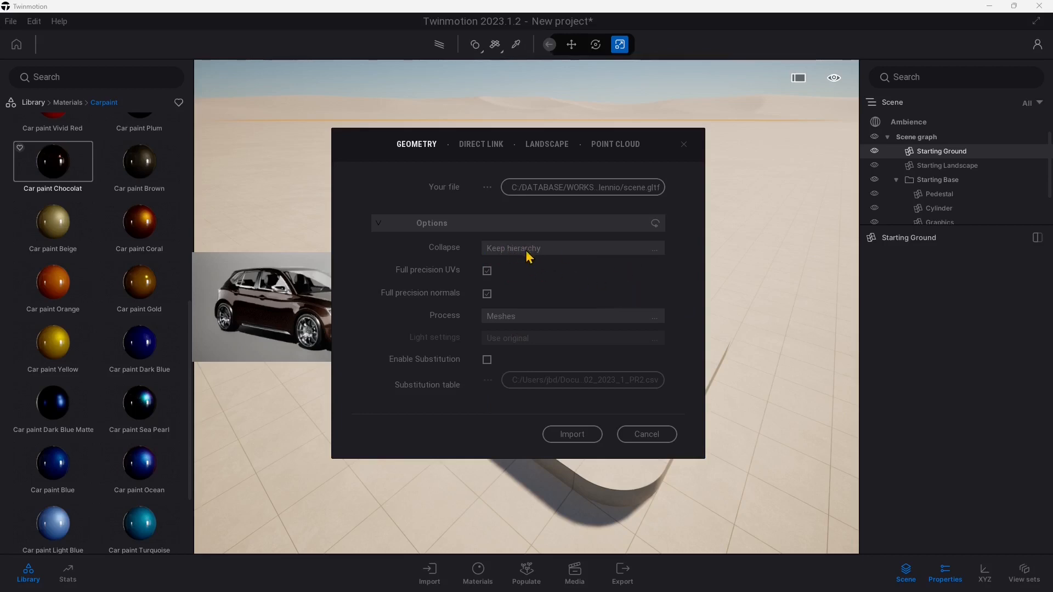
pyautogui.click(572, 434)
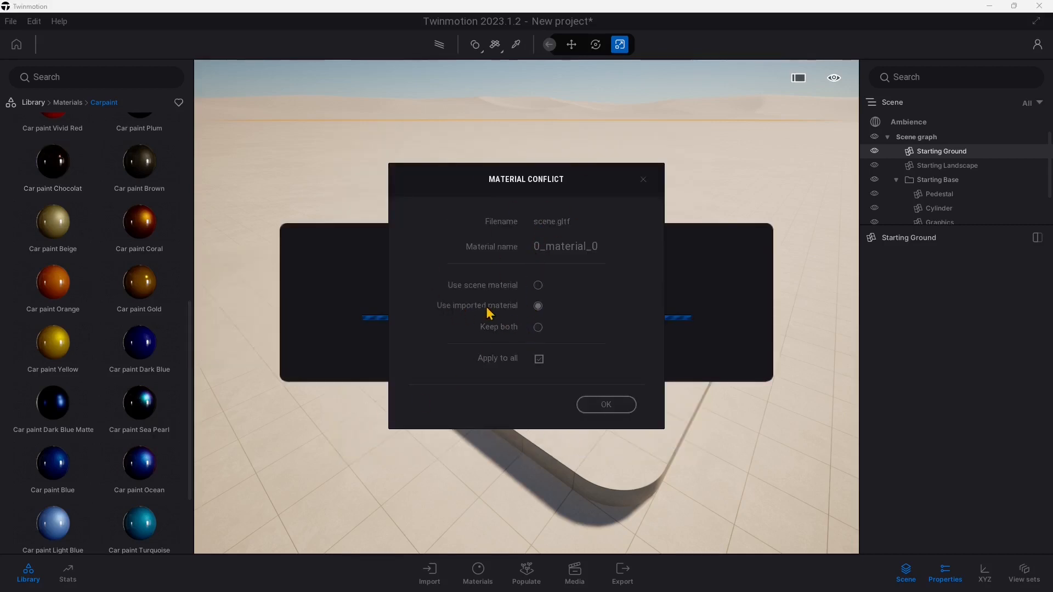
pyautogui.click(603, 404)
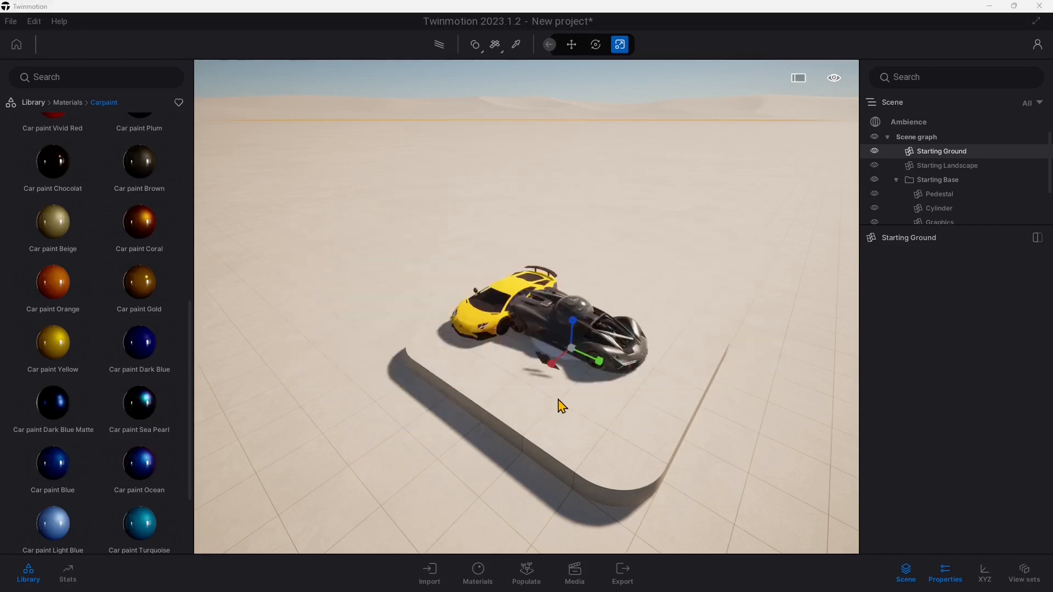
# Step: Select the Lamborghini_Aventador object inside Lamborghini_Aventador.fbx and move the yellow car a short distance toward the front edge of the platform
pyautogui.click(571, 45)
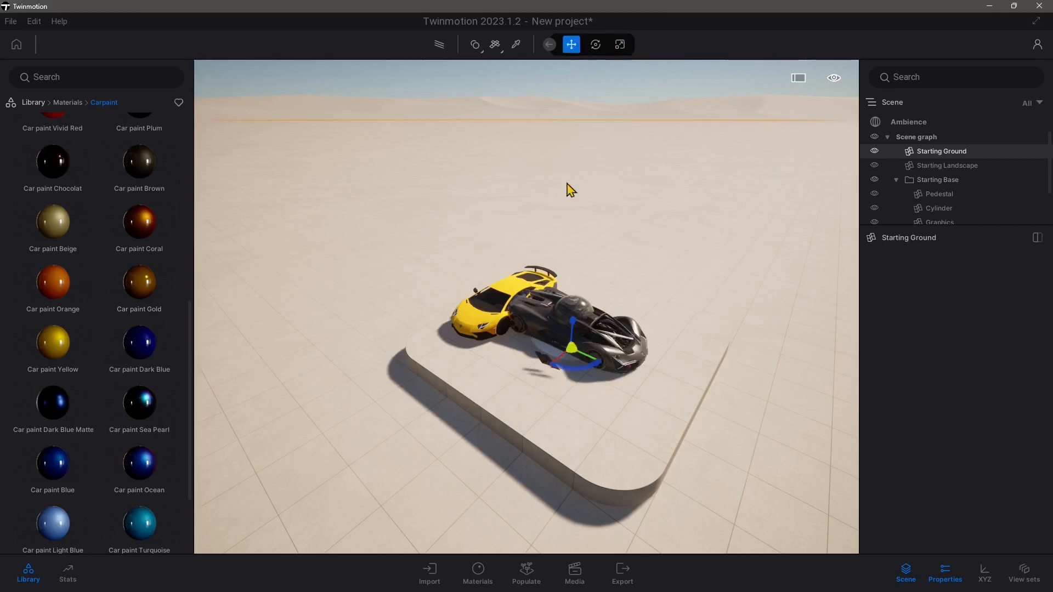
pyautogui.moveTo(619, 372); pyautogui.dragTo(561, 363)
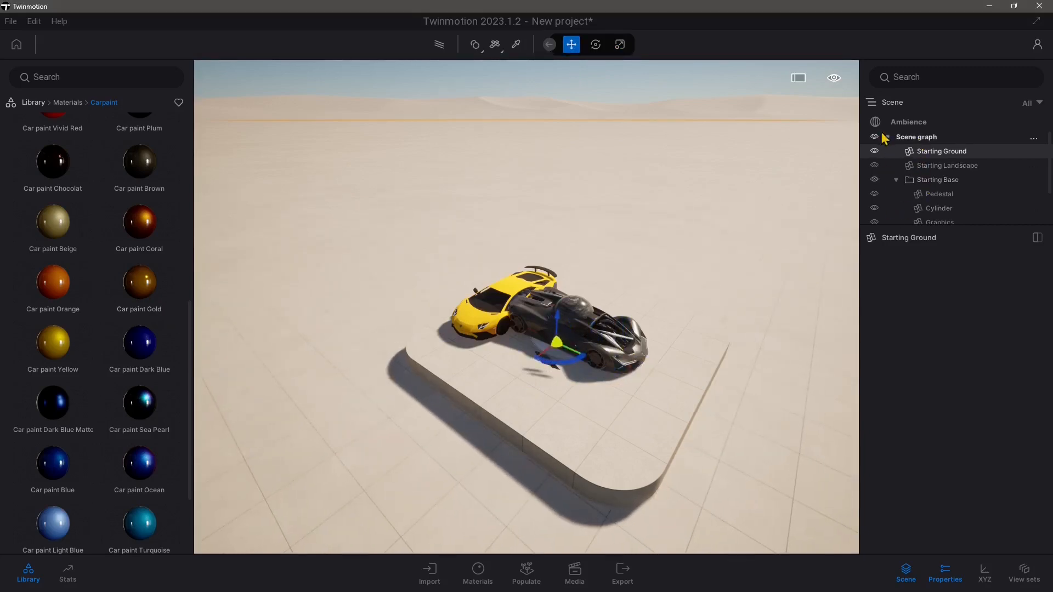
pyautogui.click(897, 180)
pyautogui.click(896, 193)
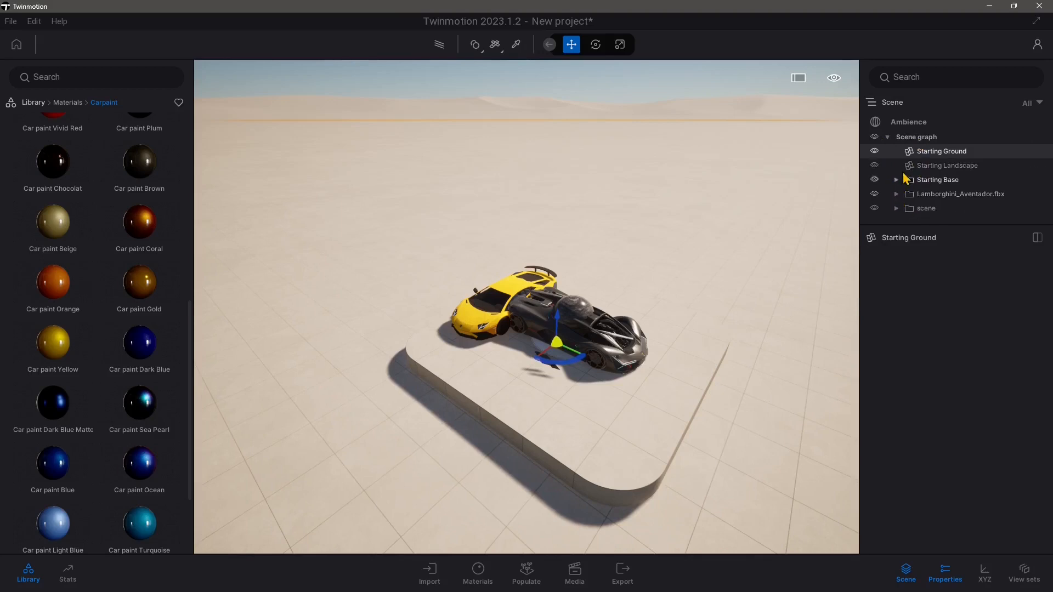
pyautogui.click(933, 190)
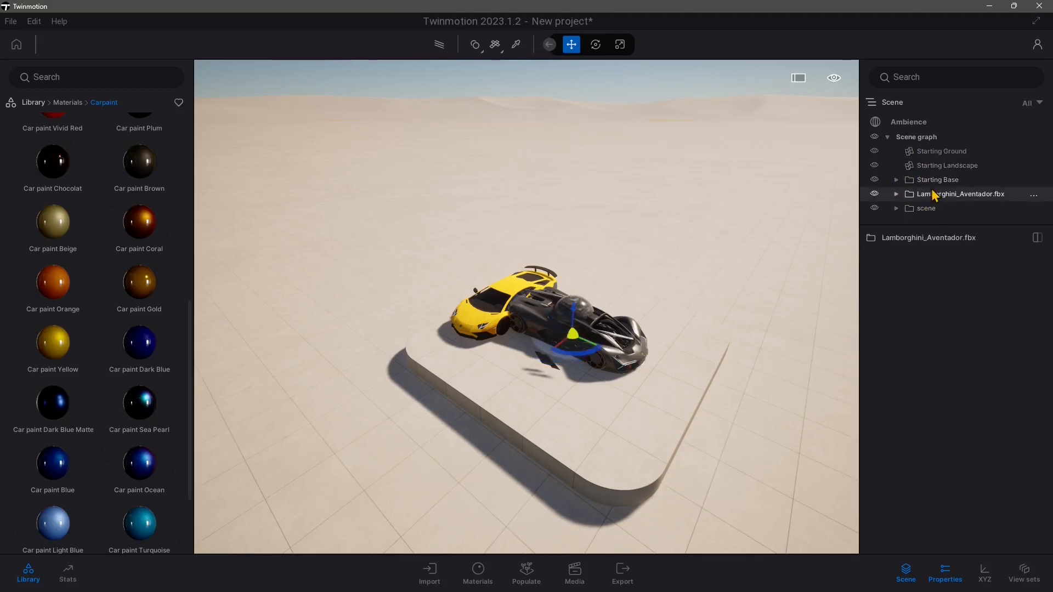
pyautogui.click(896, 193)
pyautogui.click(955, 209)
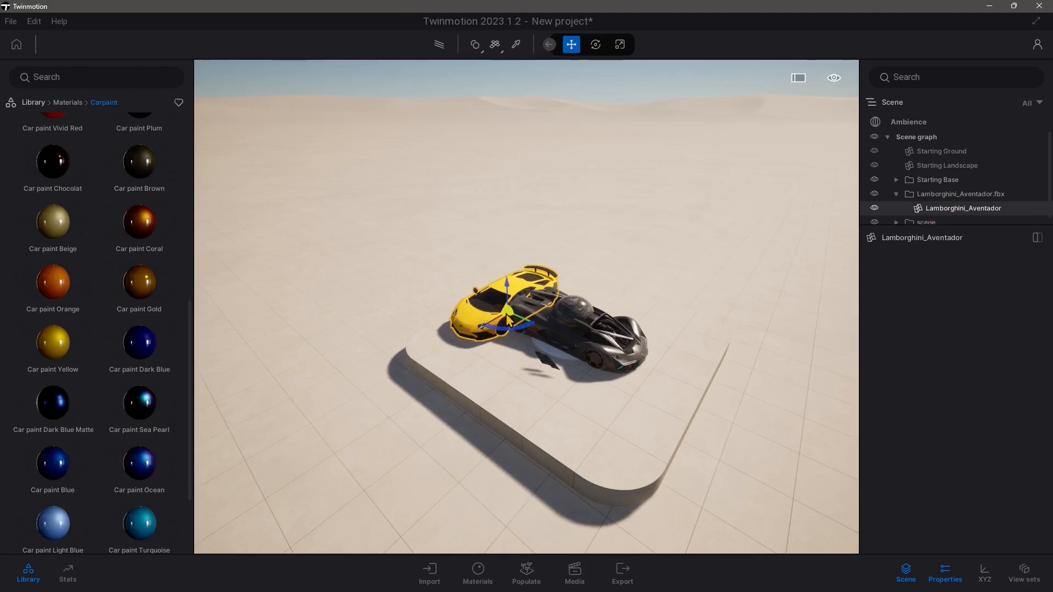
pyautogui.moveTo(505, 317)
pyautogui.mouseDown()
pyautogui.moveTo(530, 315)
pyautogui.moveTo(501, 331)
pyautogui.mouseUp()
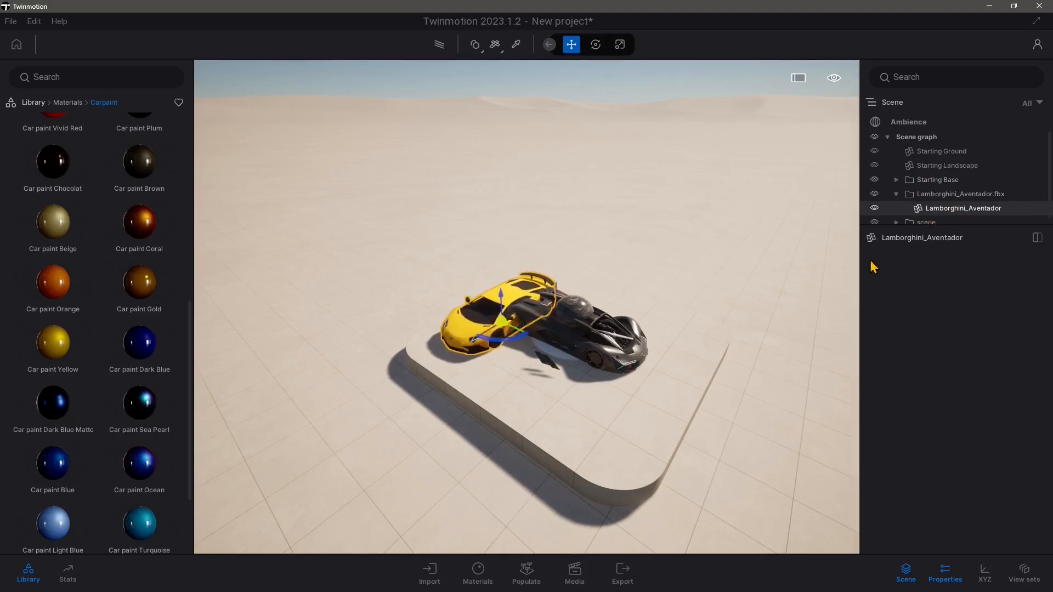
# Step: Examine the nested folders and parts of the imported scene model in the scene graph
pyautogui.scroll(-1, 927, 219)
pyautogui.click(924, 218)
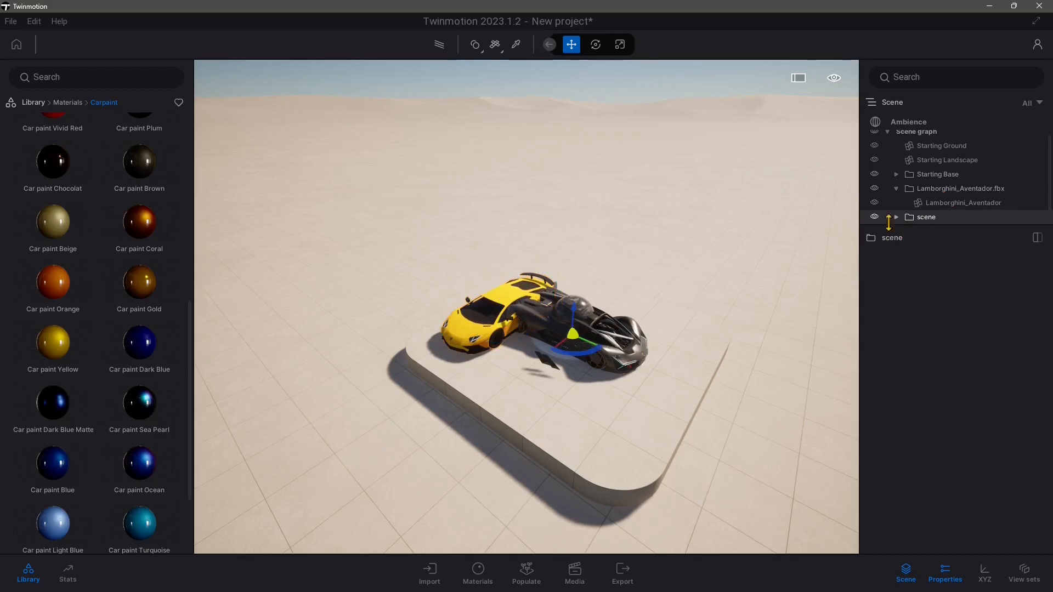
pyautogui.click(896, 219)
pyautogui.scroll(-3, 951, 187)
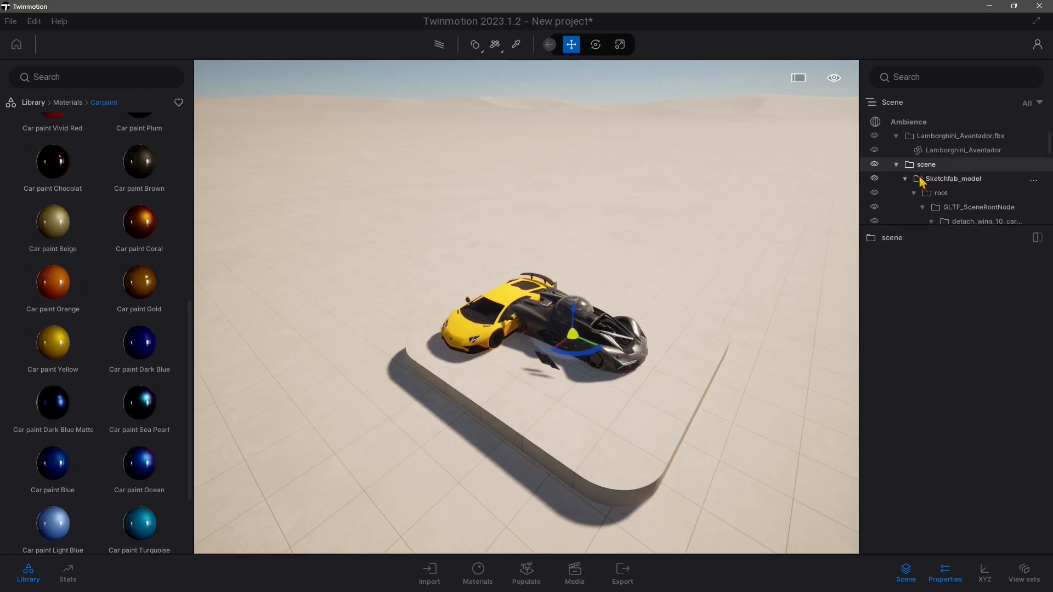
pyautogui.scroll(-1, 936, 196)
pyautogui.scroll(-5, 943, 203)
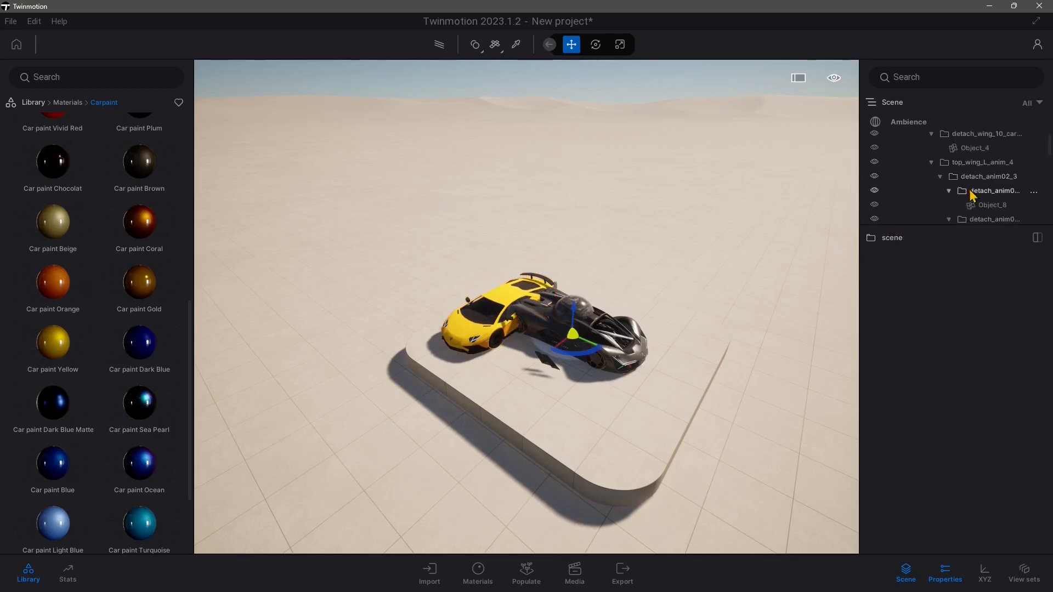
pyautogui.scroll(8, 970, 204)
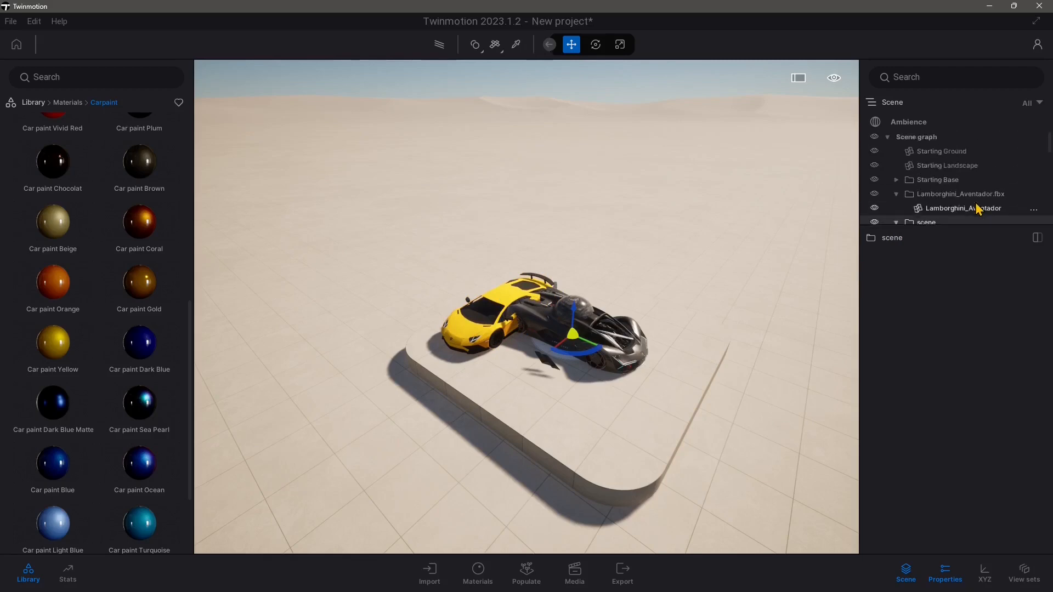
# Step: Reposition the whole scene car on the other side of the sphere from the Aventador, facing the same way
pyautogui.click(896, 188)
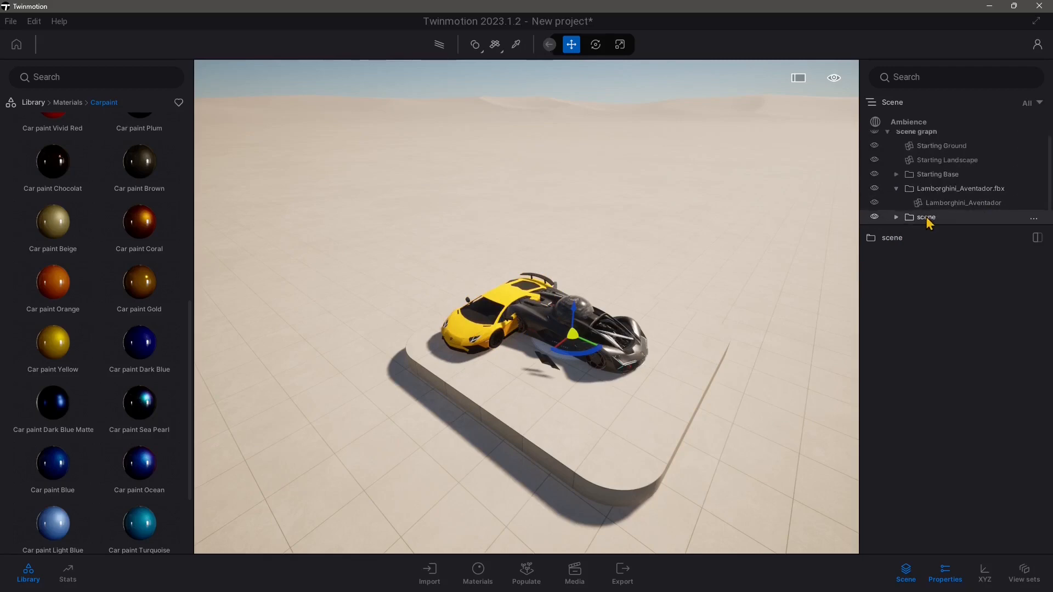
pyautogui.moveTo(550, 350); pyautogui.dragTo(653, 391)
# Step: Delete the detached rear wing, Object_4, from the dark car
pyautogui.click(728, 359)
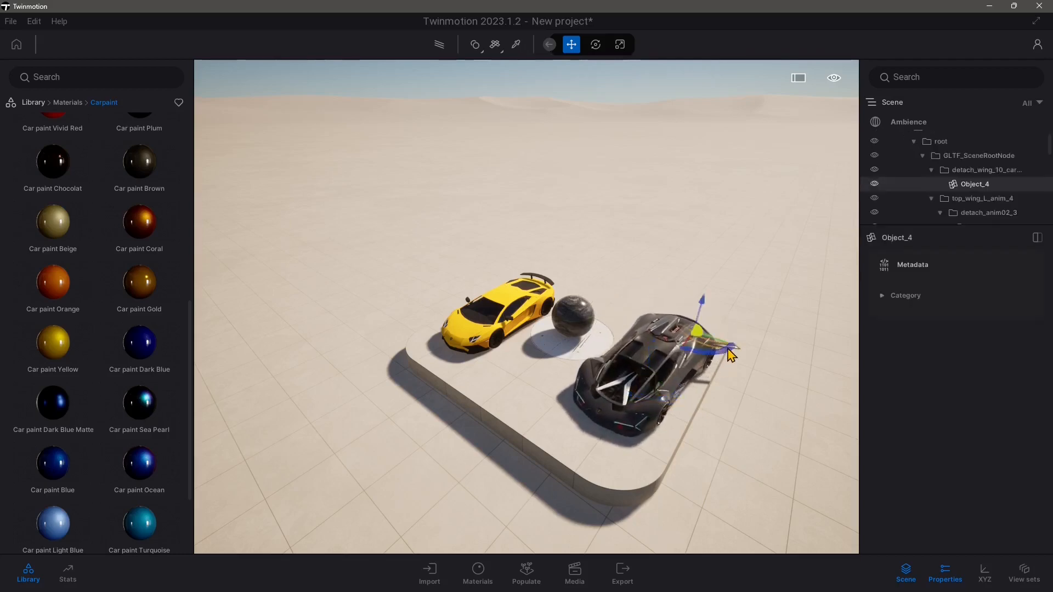
pyautogui.moveTo(652, 277)
pyautogui.mouseDown(button='right')
pyautogui.moveTo(707, 302)
pyautogui.moveTo(650, 285)
pyautogui.mouseUp(button='right')
pyautogui.moveTo(649, 274); pyautogui.dragTo(655, 263)
pyautogui.moveTo(654, 263)
pyautogui.mouseDown(button='right')
pyautogui.moveTo(680, 214)
pyautogui.moveTo(659, 269)
pyautogui.mouseUp(button='right')
pyautogui.moveTo(559, 282); pyautogui.dragTo(528, 225)
pyautogui.keyDown('shift'); pyautogui.moveTo(580, 324); pyautogui.dragTo(653, 274, button='middle'); pyautogui.keyUp('shift')
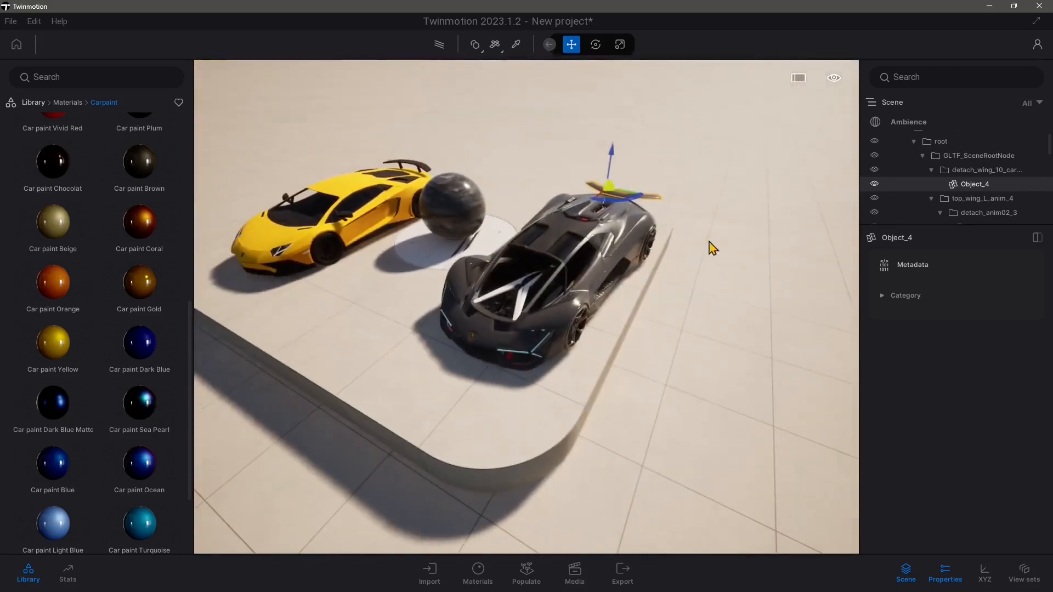
pyautogui.press('Delete')
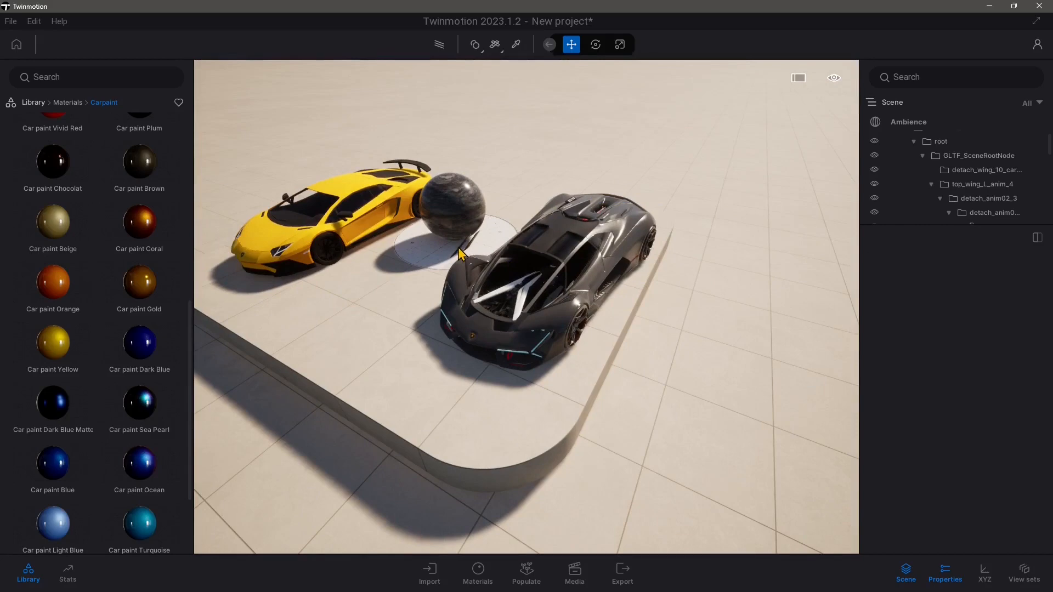
# Step: Select the dark car's glass, body, side skirt and wheel areas one by one to examine how the parts are separated
pyautogui.moveTo(540, 343); pyautogui.dragTo(466, 317, button='right')
pyautogui.click(619, 292)
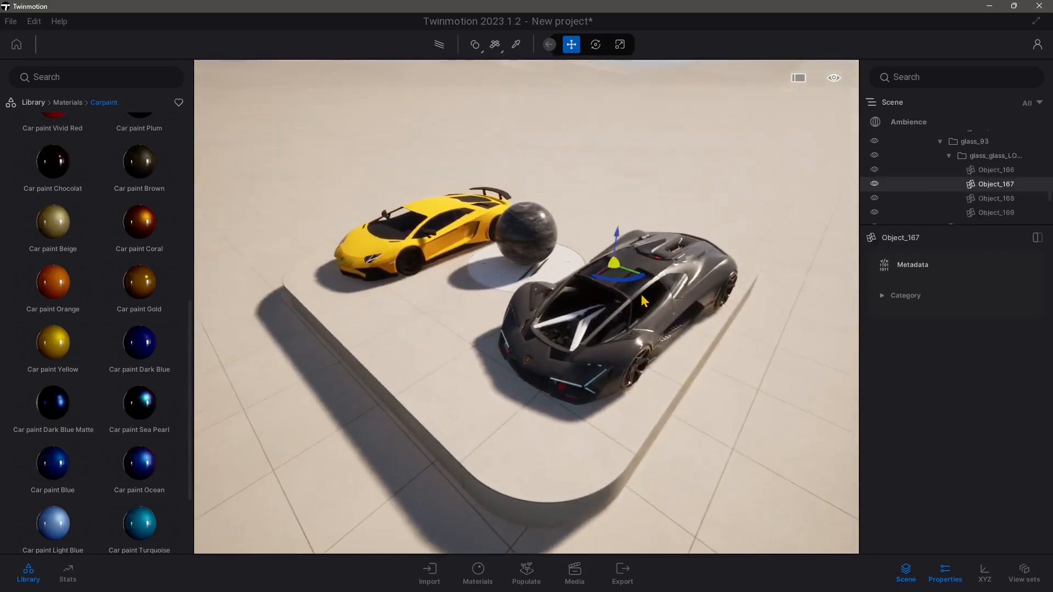
pyautogui.click(670, 317)
pyautogui.click(564, 367)
pyautogui.click(541, 322)
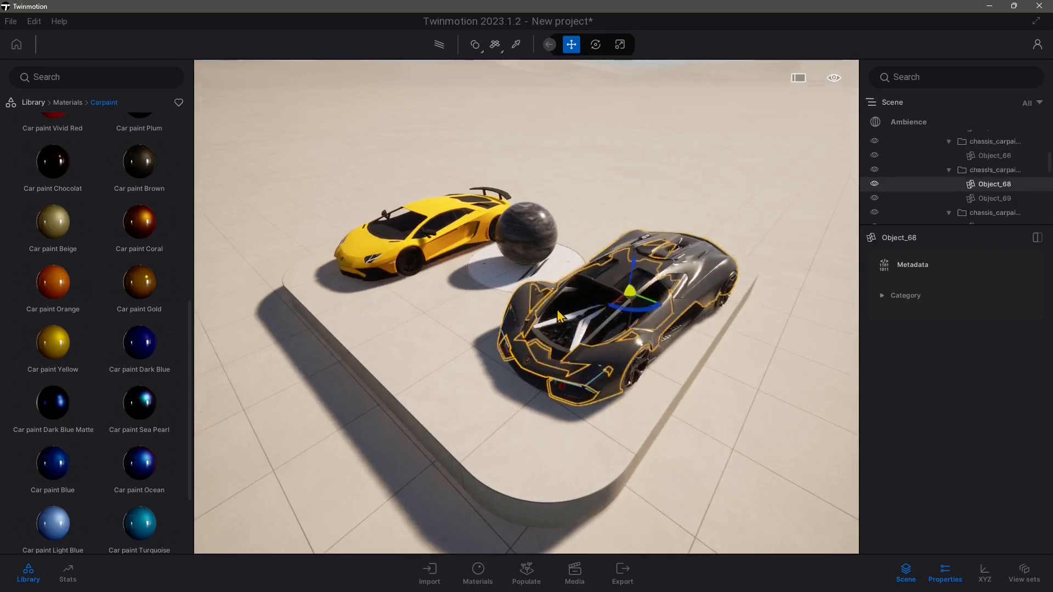
pyautogui.click(570, 307)
pyautogui.click(683, 331)
pyautogui.click(652, 359)
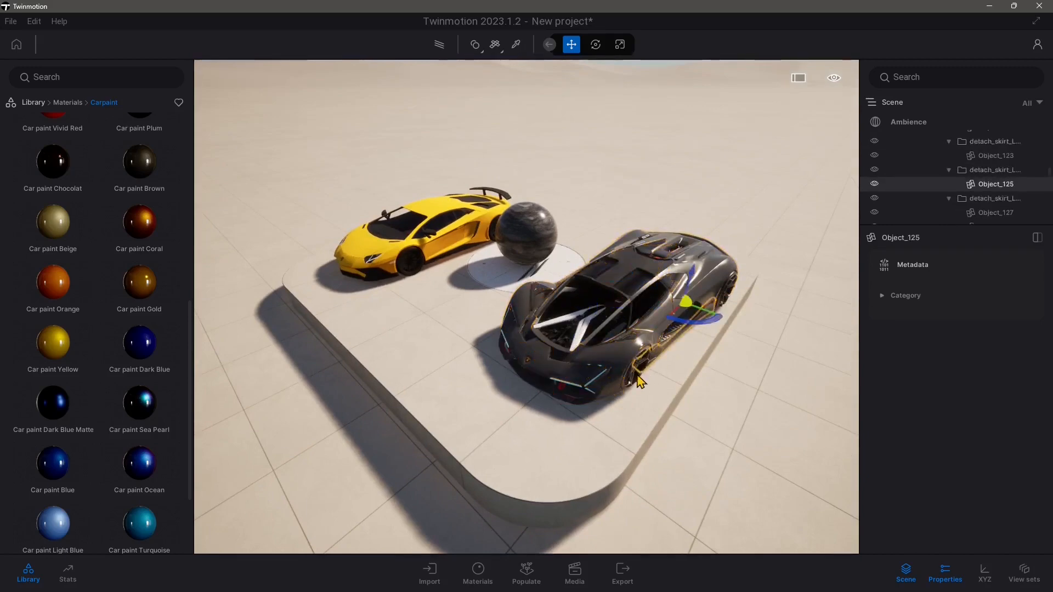
pyautogui.click(643, 389)
pyautogui.click(616, 393)
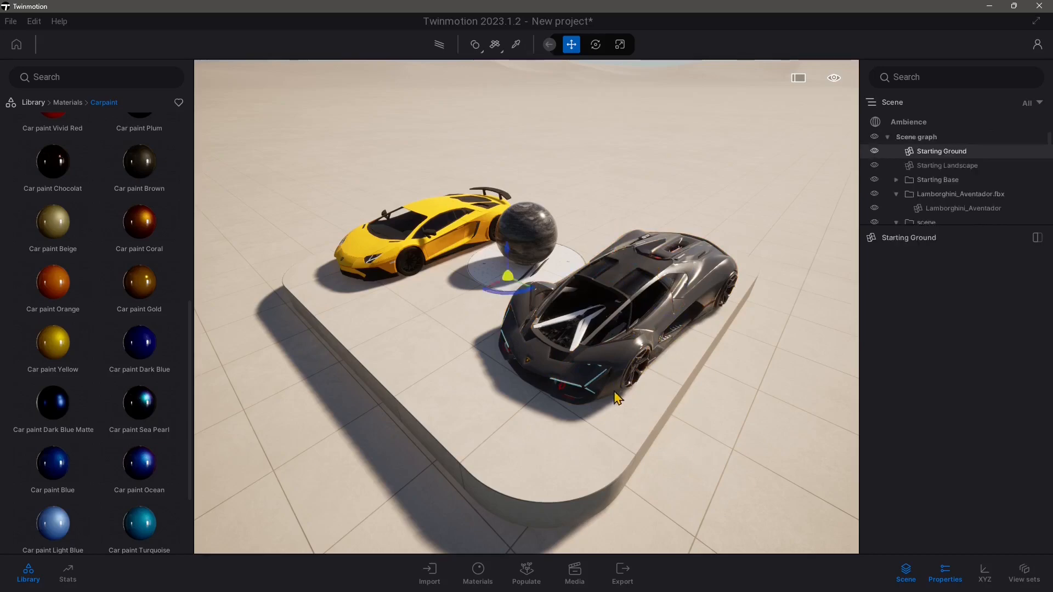
# Step: Sample the dark car's body and glass with the Material picker to examine their materials
pyautogui.moveTo(616, 393); pyautogui.dragTo(461, 334, button='right')
pyautogui.moveTo(422, 246); pyautogui.dragTo(604, 212, button='right')
pyautogui.click(515, 44)
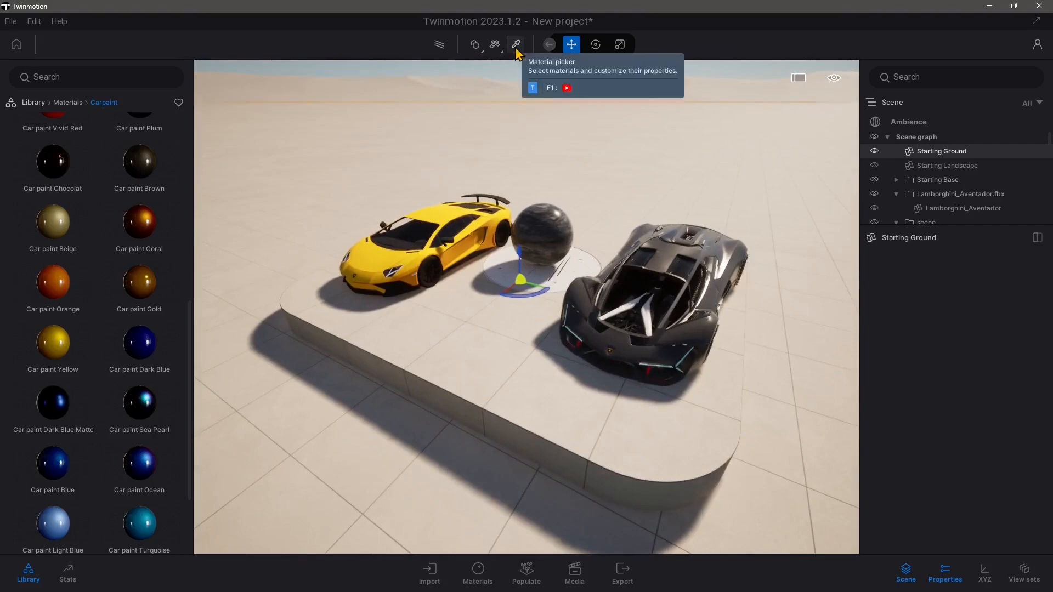
pyautogui.click(625, 348)
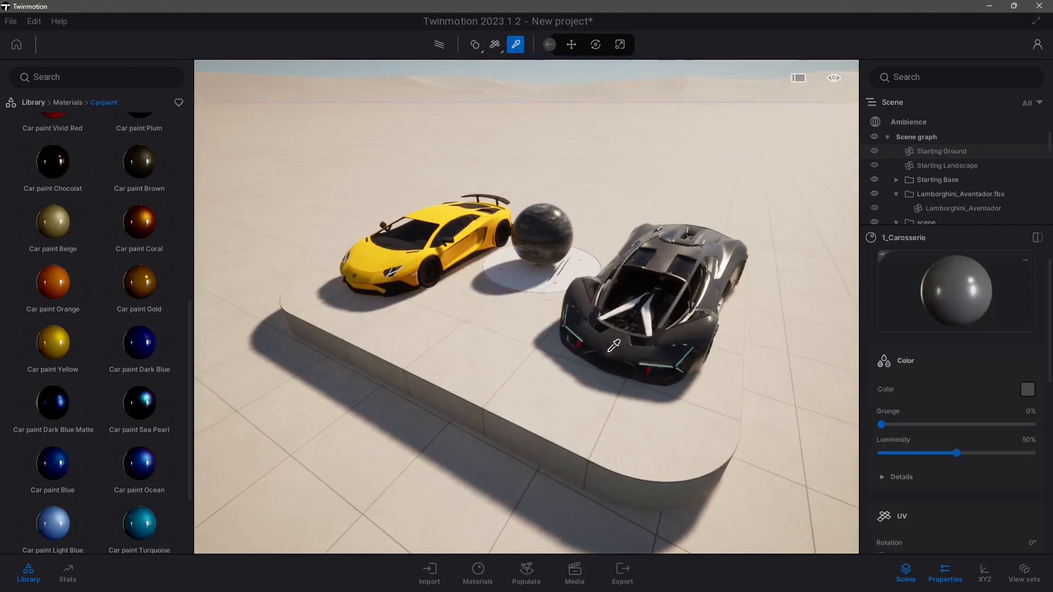
pyautogui.click(658, 255)
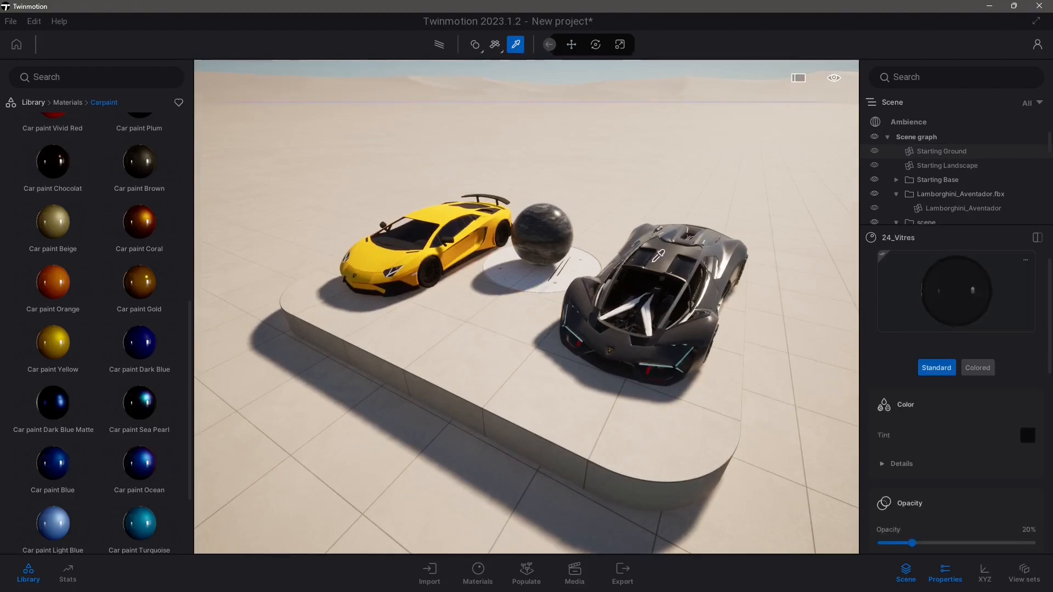
pyautogui.click(650, 226)
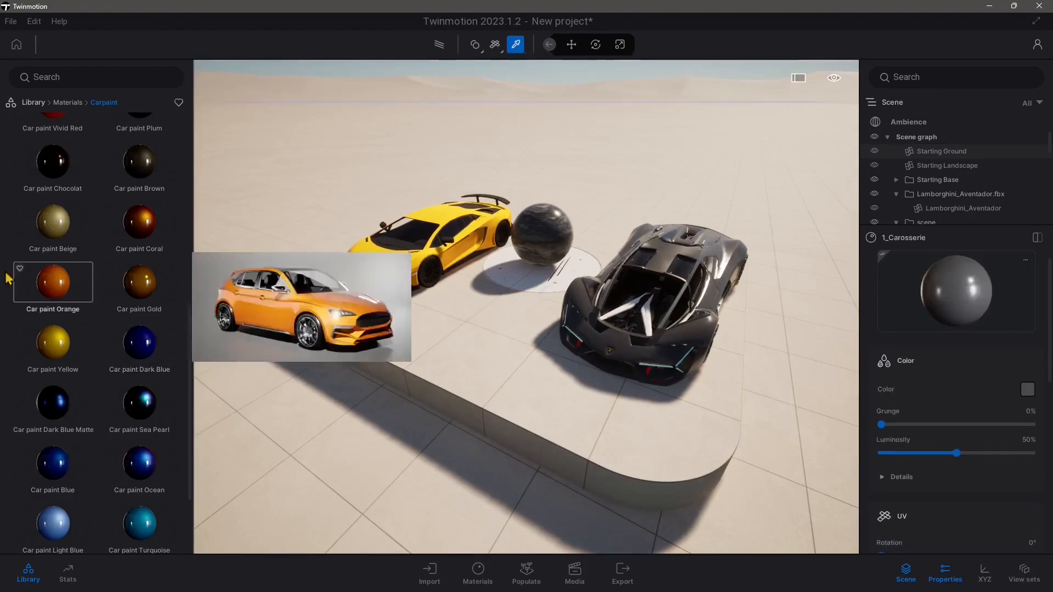
# Step: Apply Car paint Yellow to the interior part seen through the dark car's side window
pyautogui.moveTo(53, 342); pyautogui.dragTo(309, 260)
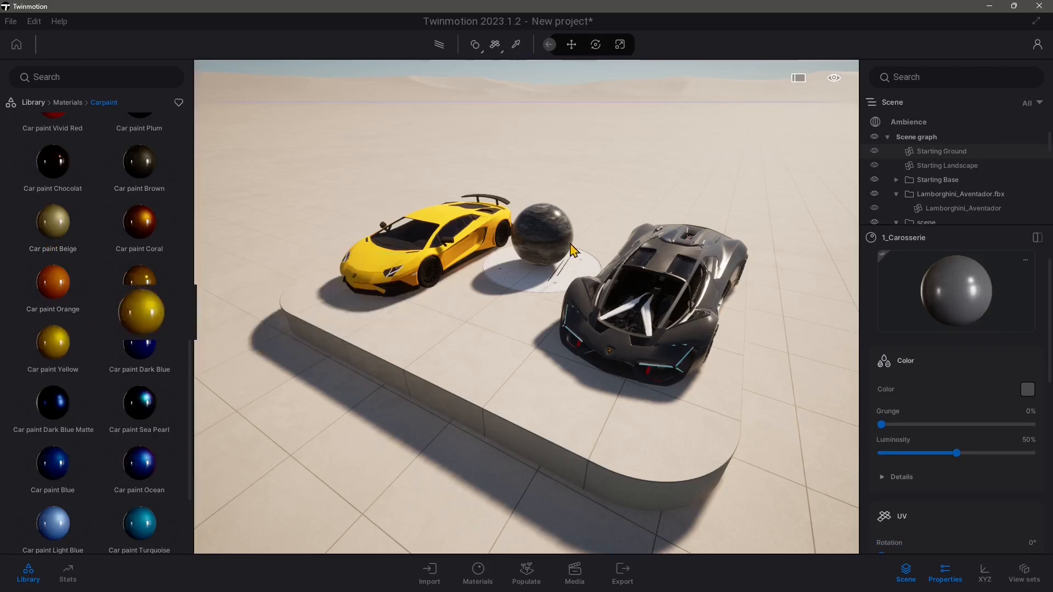
pyautogui.moveTo(572, 250)
pyautogui.mouseDown()
pyautogui.moveTo(634, 285)
pyautogui.moveTo(693, 294)
pyautogui.moveTo(684, 344)
pyautogui.mouseUp()
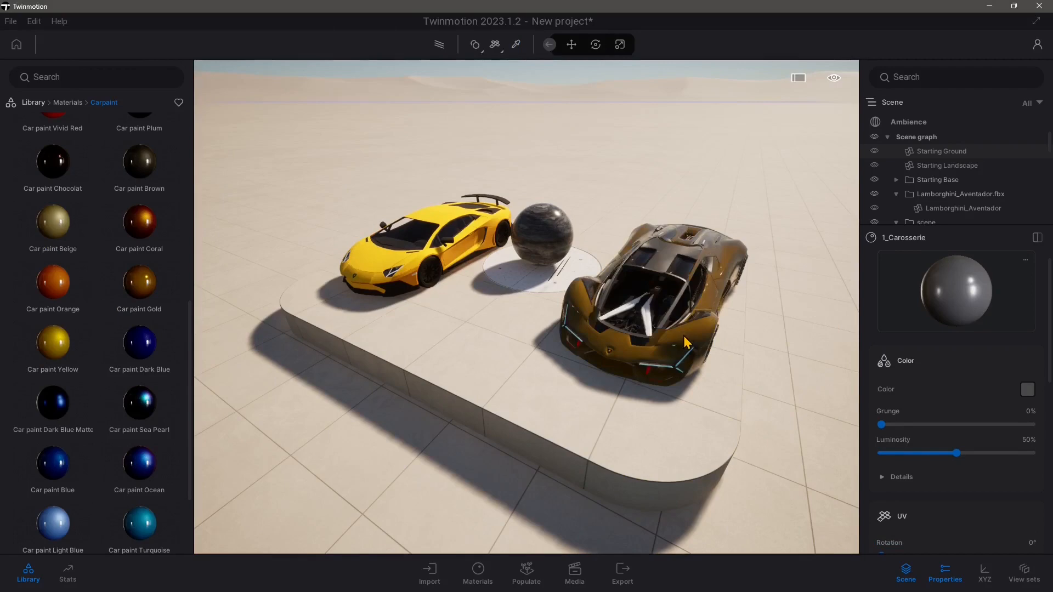
pyautogui.moveTo(702, 271); pyautogui.dragTo(682, 288)
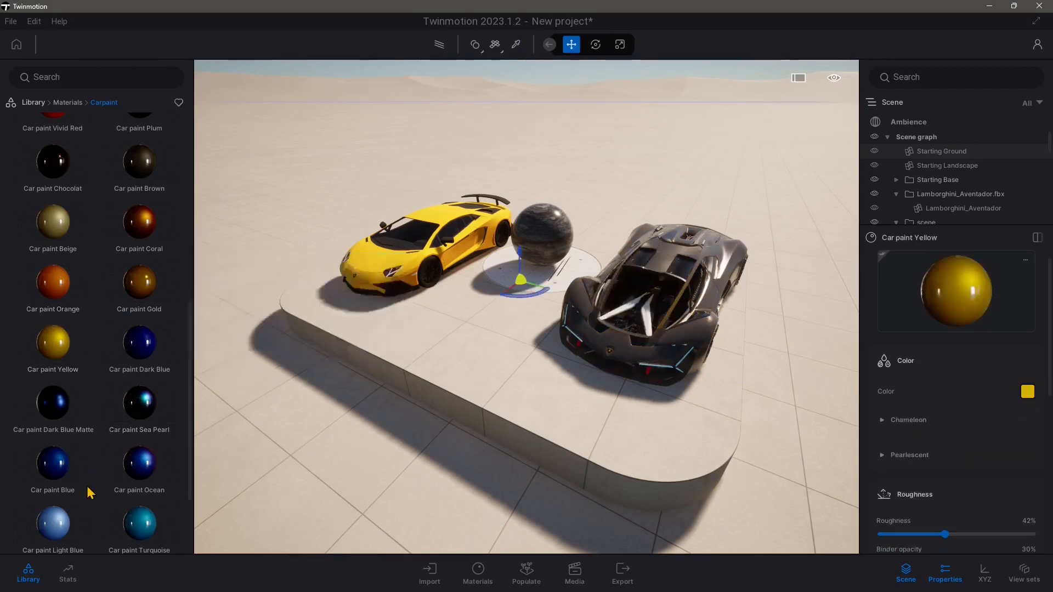
# Step: Try Car paint Light Grey on the dark car's bodywork
pyautogui.scroll(3, 82, 447)
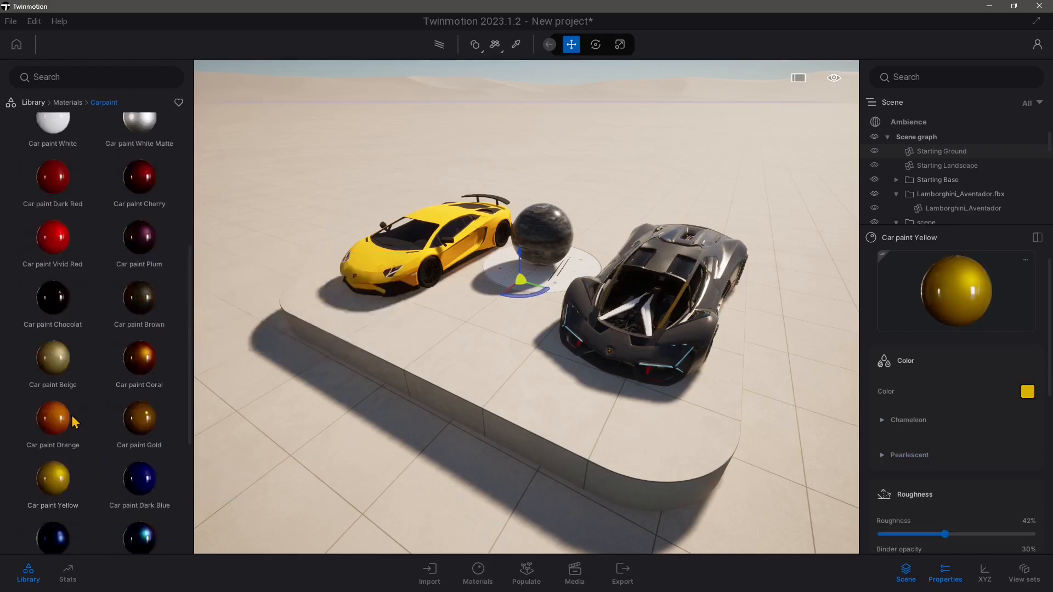
pyautogui.scroll(5, 71, 416)
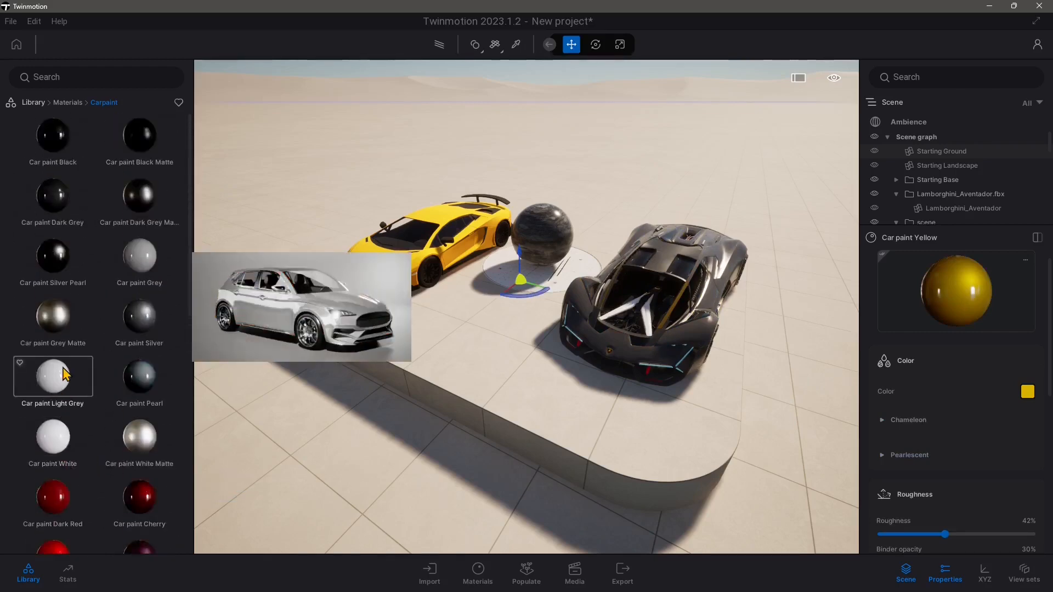
pyautogui.moveTo(64, 374)
pyautogui.mouseDown()
pyautogui.moveTo(357, 380)
pyautogui.moveTo(710, 306)
pyautogui.moveTo(127, 397)
pyautogui.moveTo(556, 261)
pyautogui.moveTo(662, 325)
pyautogui.moveTo(718, 311)
pyautogui.mouseUp()
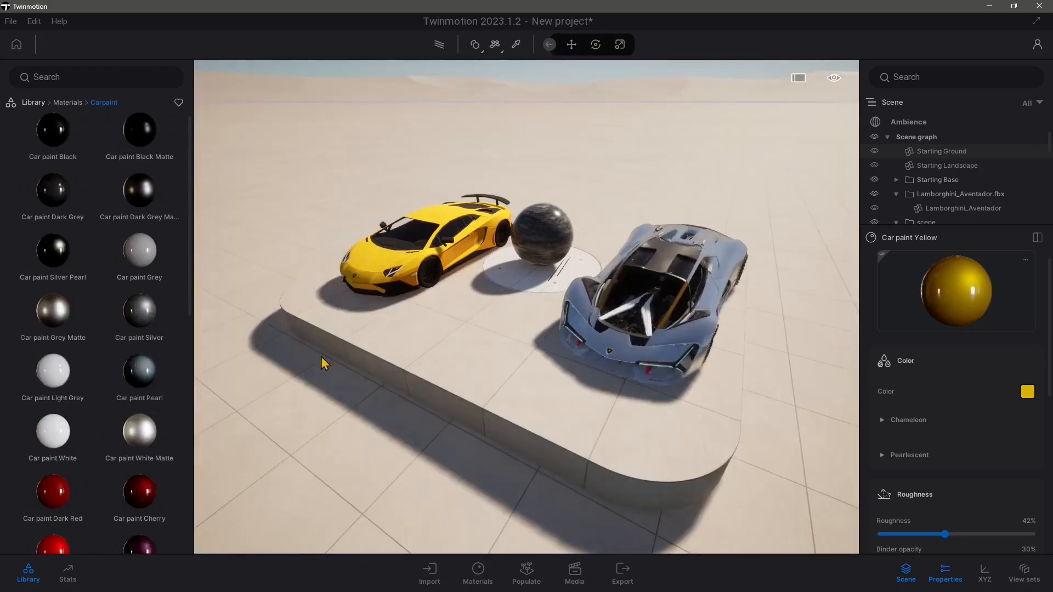
pyautogui.moveTo(322, 357); pyautogui.dragTo(41, 379)
# Step: Apply Car paint Yellow to the dark car's bodywork
pyautogui.scroll(-4, 104, 455)
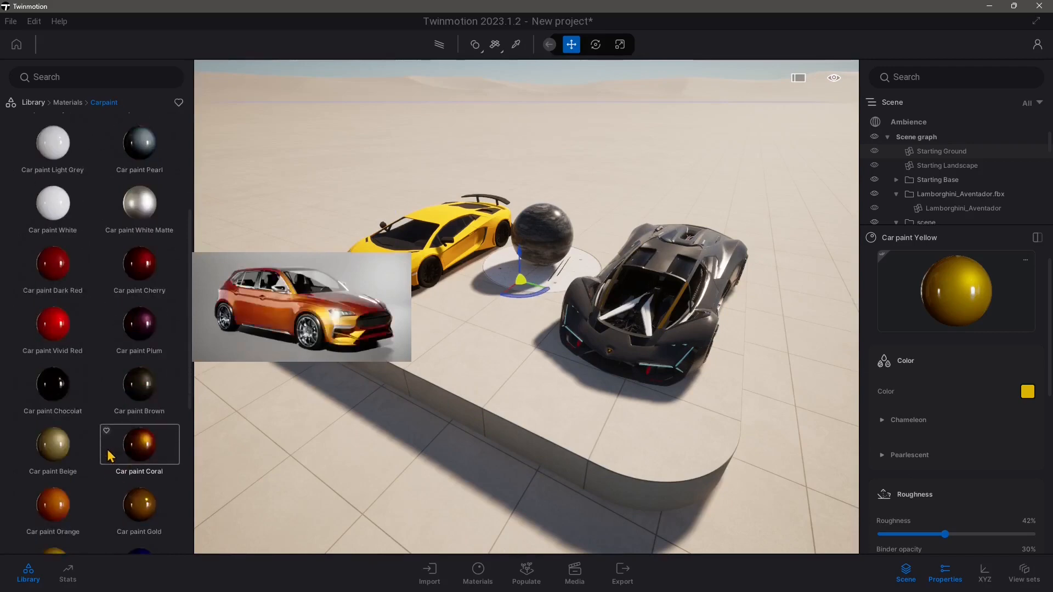
pyautogui.moveTo(71, 450)
pyautogui.mouseDown()
pyautogui.moveTo(694, 337)
pyautogui.moveTo(683, 299)
pyautogui.moveTo(714, 297)
pyautogui.moveTo(63, 406)
pyautogui.mouseUp()
pyautogui.scroll(-4, 71, 405)
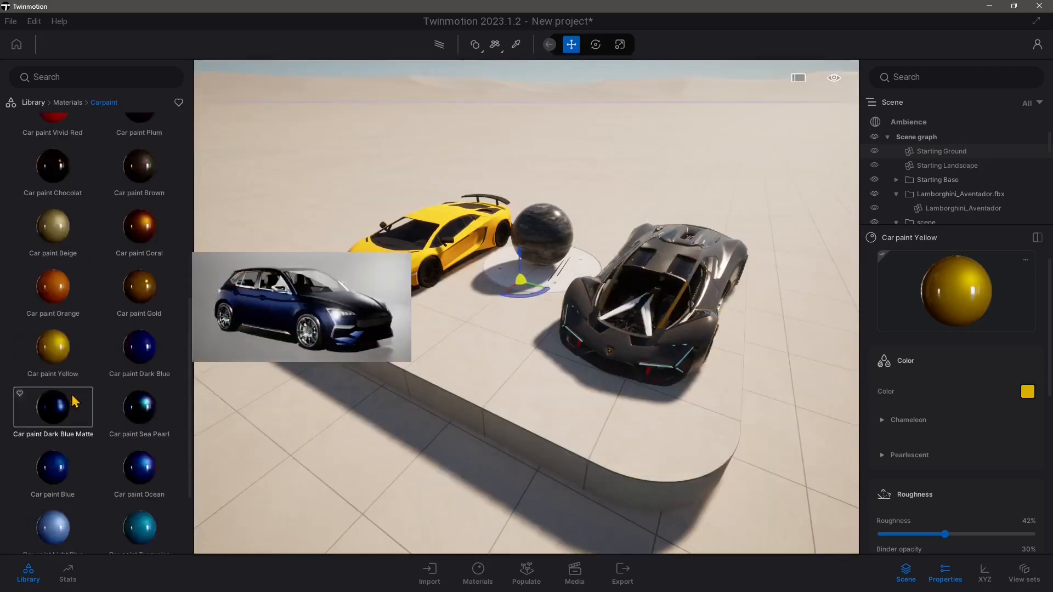
pyautogui.scroll(-1, 61, 378)
pyautogui.moveTo(53, 334)
pyautogui.mouseDown()
pyautogui.moveTo(757, 418)
pyautogui.moveTo(709, 298)
pyautogui.mouseUp()
# Step: Examine the repainted car beside the Aventador from several viewpoints
pyautogui.press('d')
pyautogui.moveTo(576, 355); pyautogui.dragTo(455, 329, button='right')
pyautogui.press('a')
pyautogui.moveTo(516, 343); pyautogui.dragTo(541, 330, button='right')
pyautogui.moveTo(633, 255); pyautogui.dragTo(634, 233, button='right')
pyautogui.press('a')
pyautogui.press('d')
pyautogui.press('w')
pyautogui.press('s')
pyautogui.click(630, 129)
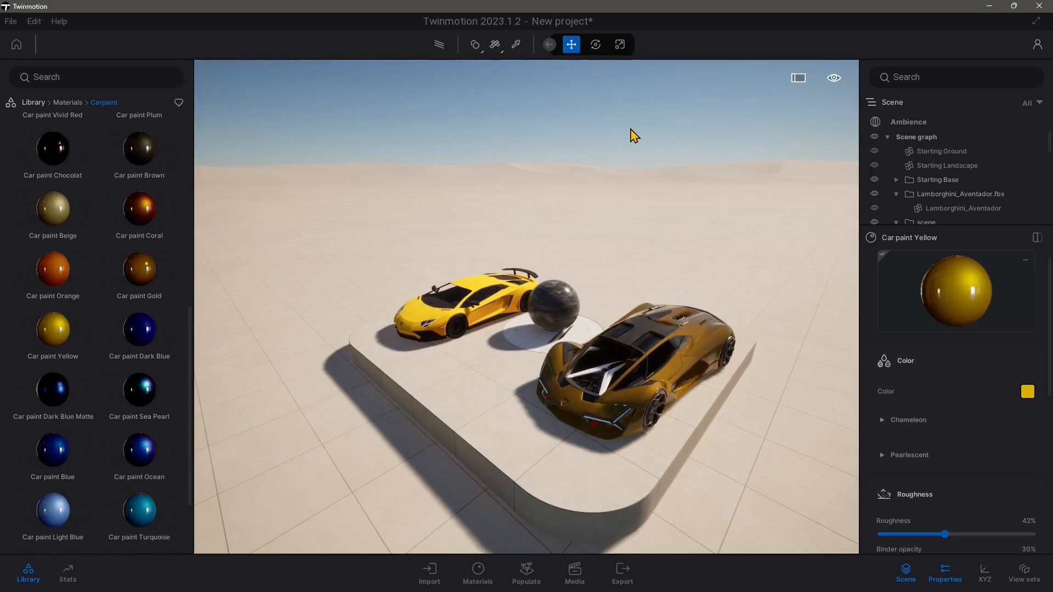